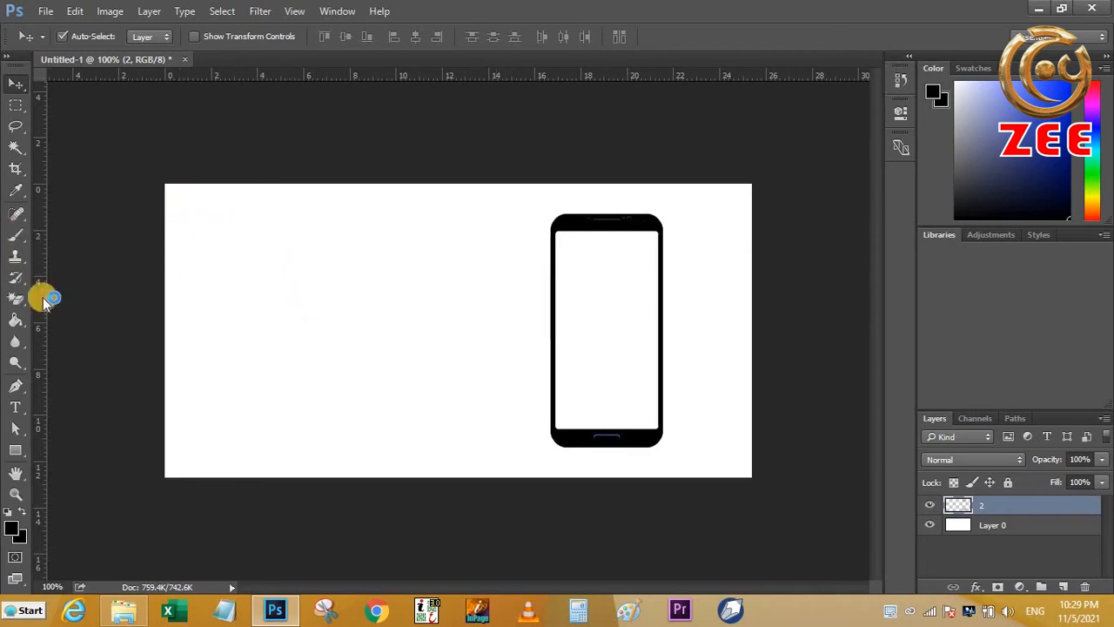
Step: Clone the phone onto the empty left half of Layer 0 with the Clone Stamp tool
click(16, 257)
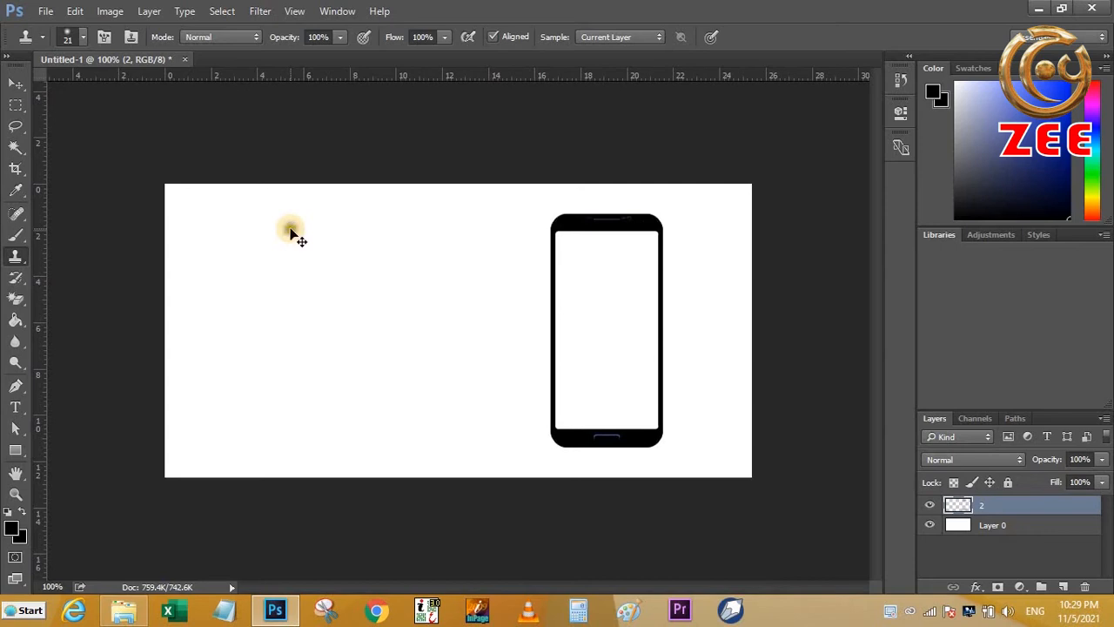
key(alt+[)
mouse_move(286, 219)
mouse_down()
mouse_move(219, 243)
mouse_move(279, 229)
mouse_move(259, 233)
mouse_move(267, 219)
mouse_move(320, 212)
mouse_move(258, 217)
mouse_up()
mouse_move(271, 353)
mouse_down()
mouse_move(256, 288)
mouse_move(266, 304)
mouse_up()
mouse_move(261, 384)
mouse_down()
mouse_move(249, 420)
mouse_move(263, 481)
mouse_move(258, 439)
mouse_move(307, 432)
mouse_move(256, 422)
mouse_move(347, 442)
mouse_move(331, 438)
mouse_move(363, 429)
mouse_move(356, 440)
mouse_move(374, 443)
mouse_move(362, 391)
mouse_move(362, 404)
mouse_move(359, 210)
mouse_move(320, 211)
mouse_move(338, 234)
mouse_up()
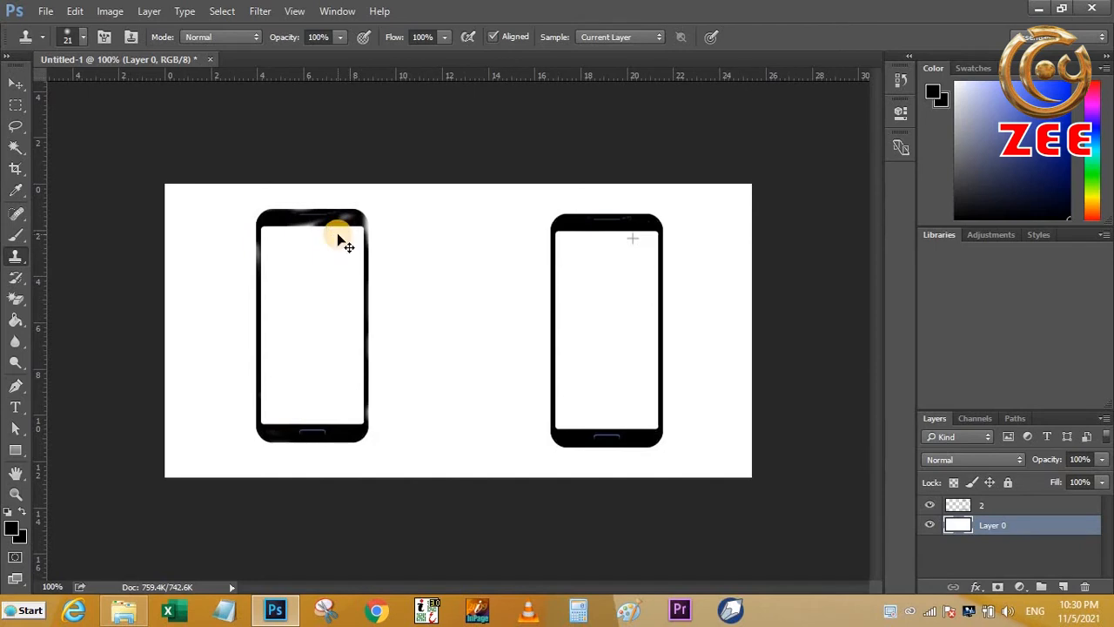
Step: Undo the cloned phone strokes on Layer 0
key(ctrl+alt+z)
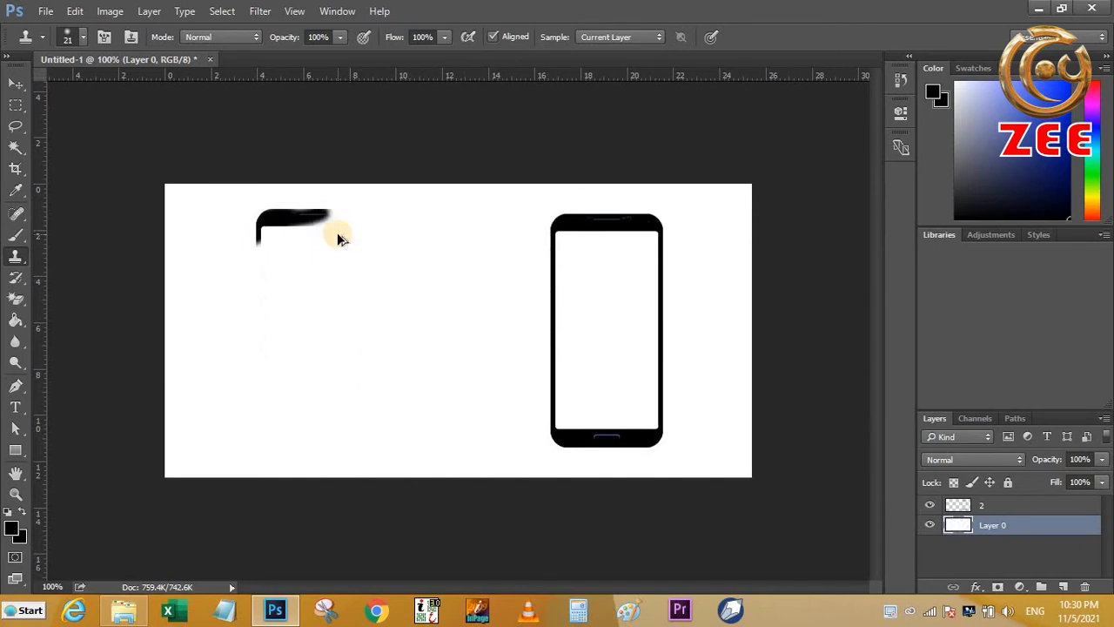
key(ctrl+alt+z)
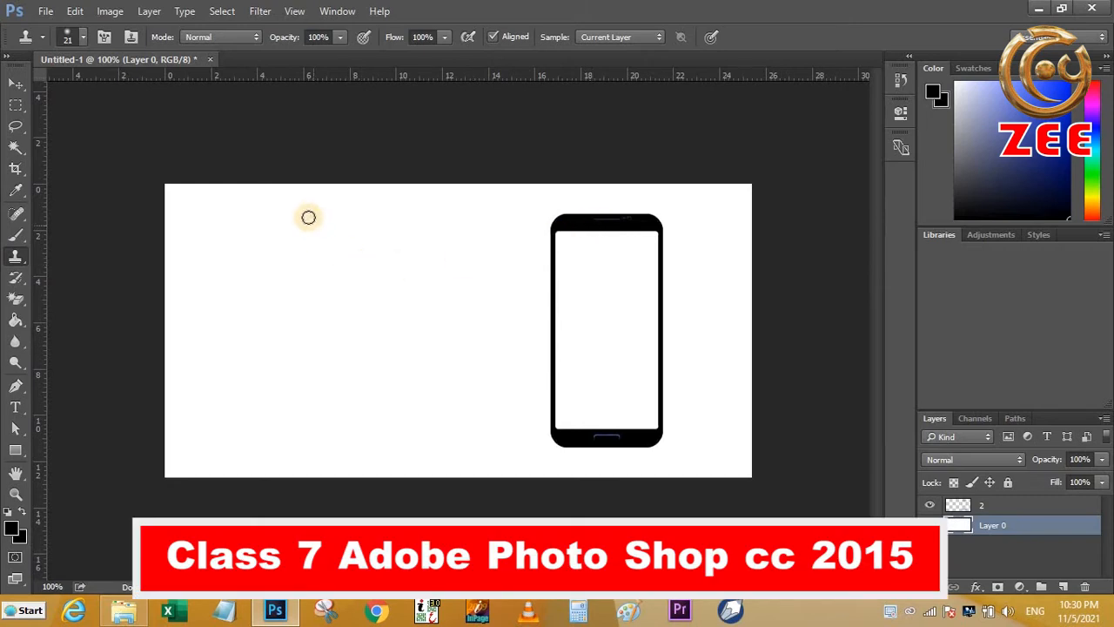
mouse_move(298, 228)
mouse_down()
mouse_move(256, 256)
mouse_move(583, 230)
mouse_up()
mouse_move(264, 220)
mouse_down()
mouse_move(276, 308)
mouse_move(265, 270)
mouse_move(279, 219)
mouse_move(327, 318)
mouse_move(296, 242)
mouse_move(196, 215)
mouse_up()
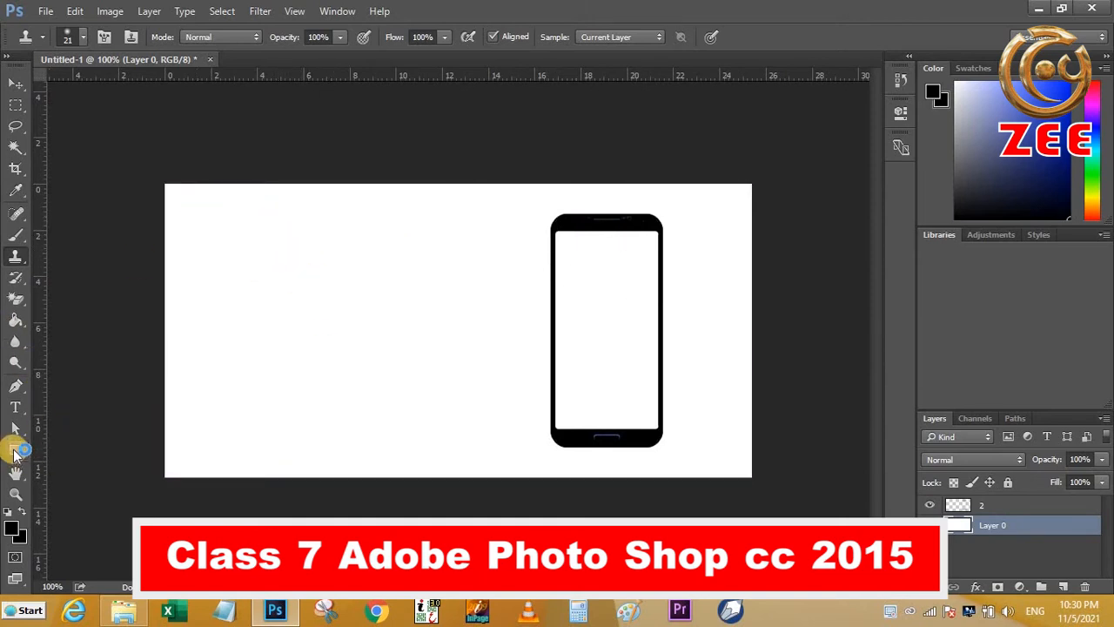
Step: Draw a black rectangle of about 314 × 78 px in the empty area left of the phone
click(15, 450)
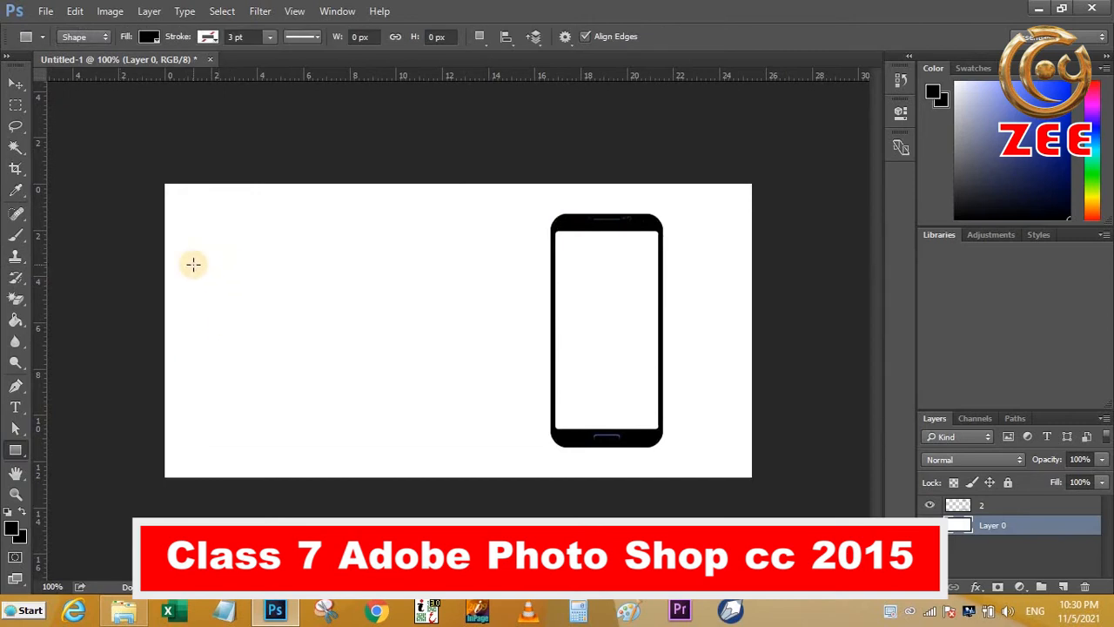
drag(193, 265, 447, 328)
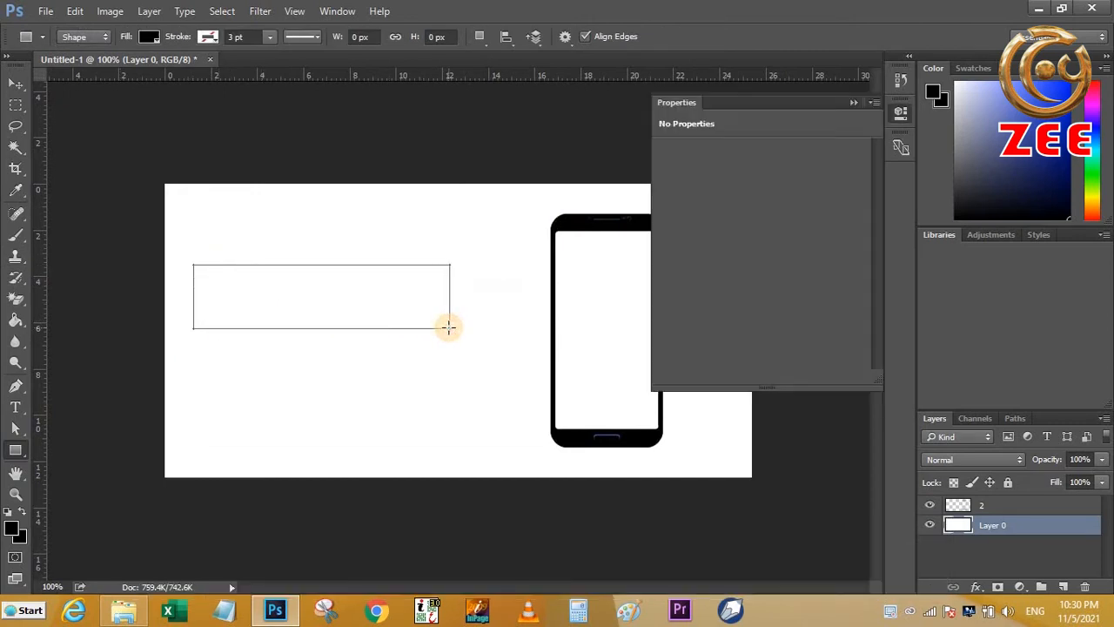
click(858, 102)
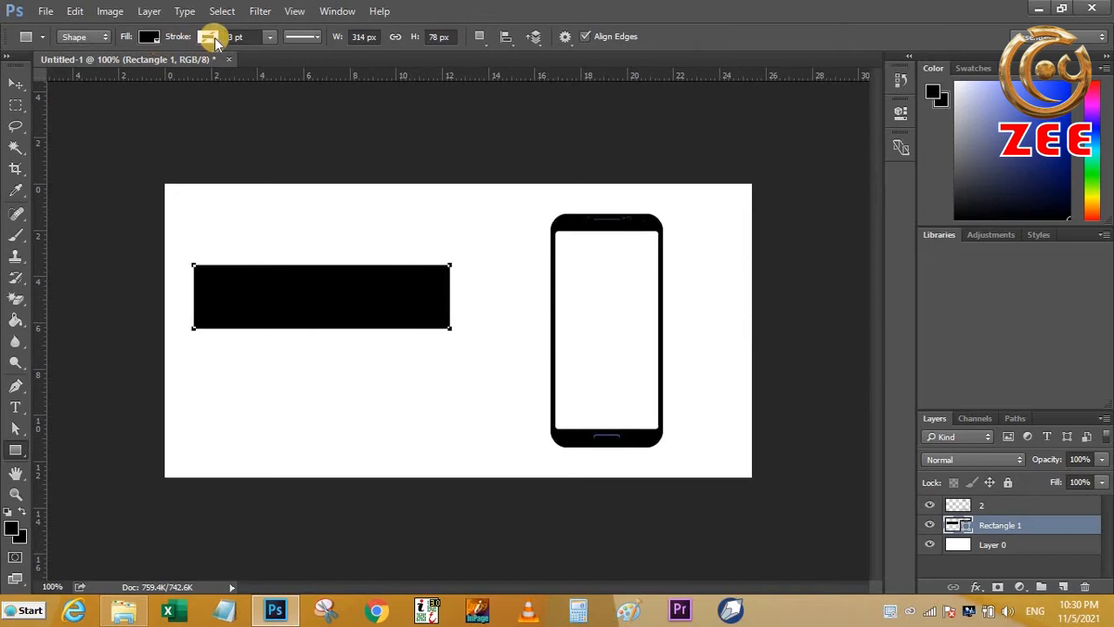
click(150, 38)
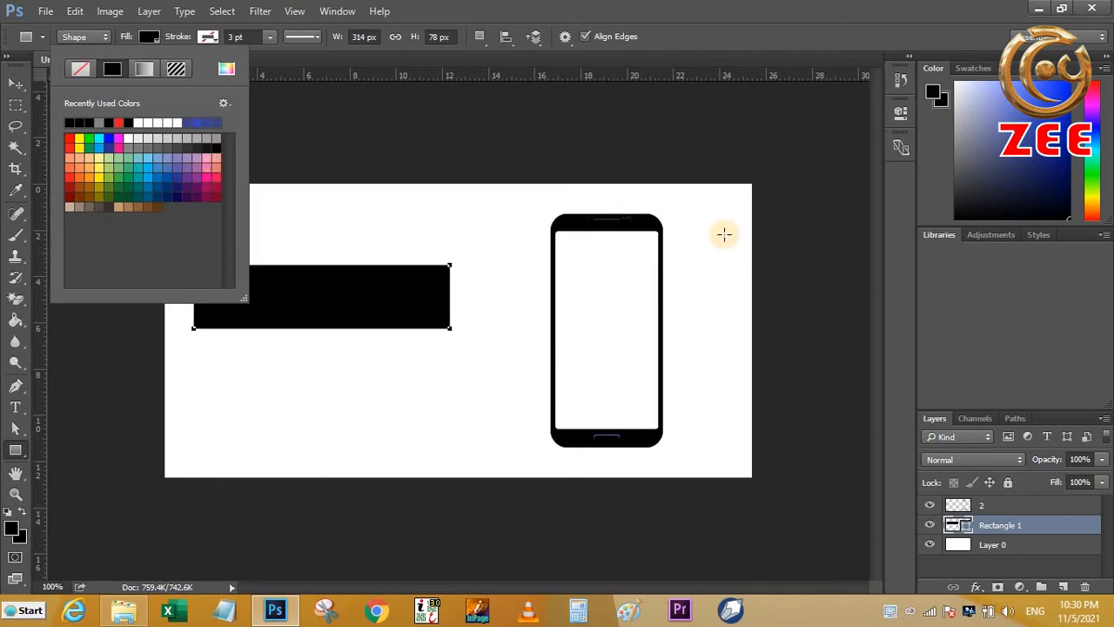
click(222, 146)
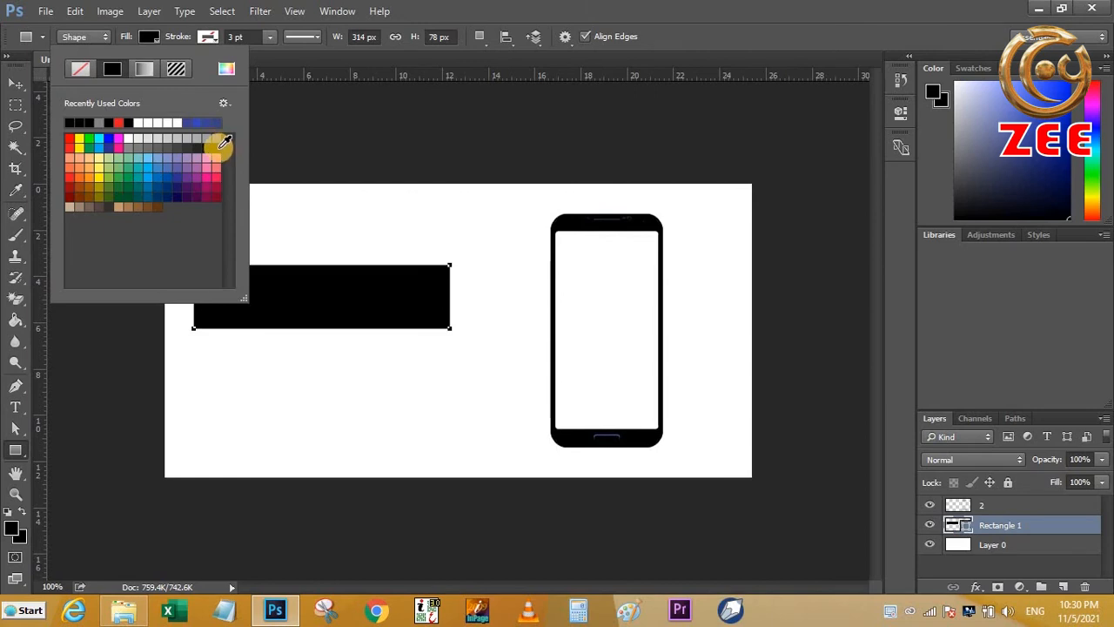
click(314, 142)
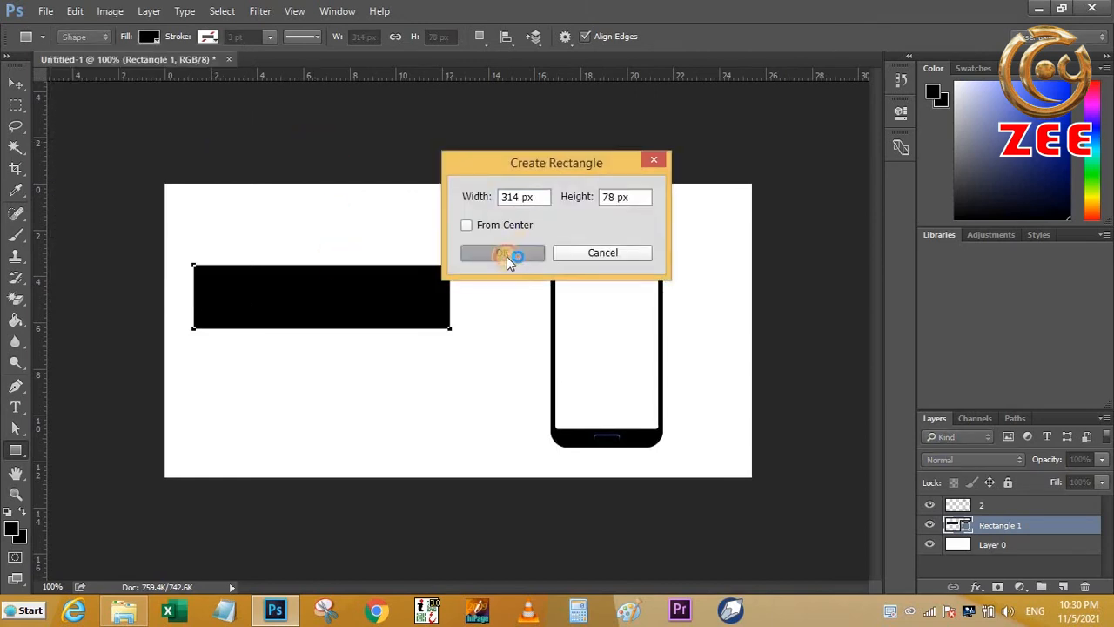
click(515, 261)
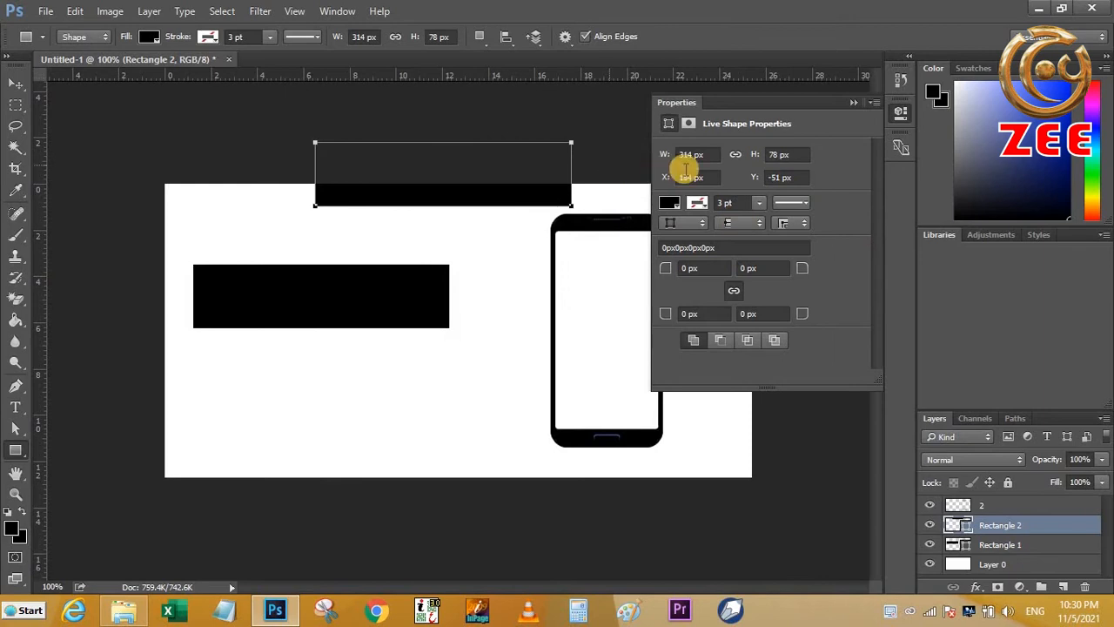
key(ctrl+z)
click(853, 103)
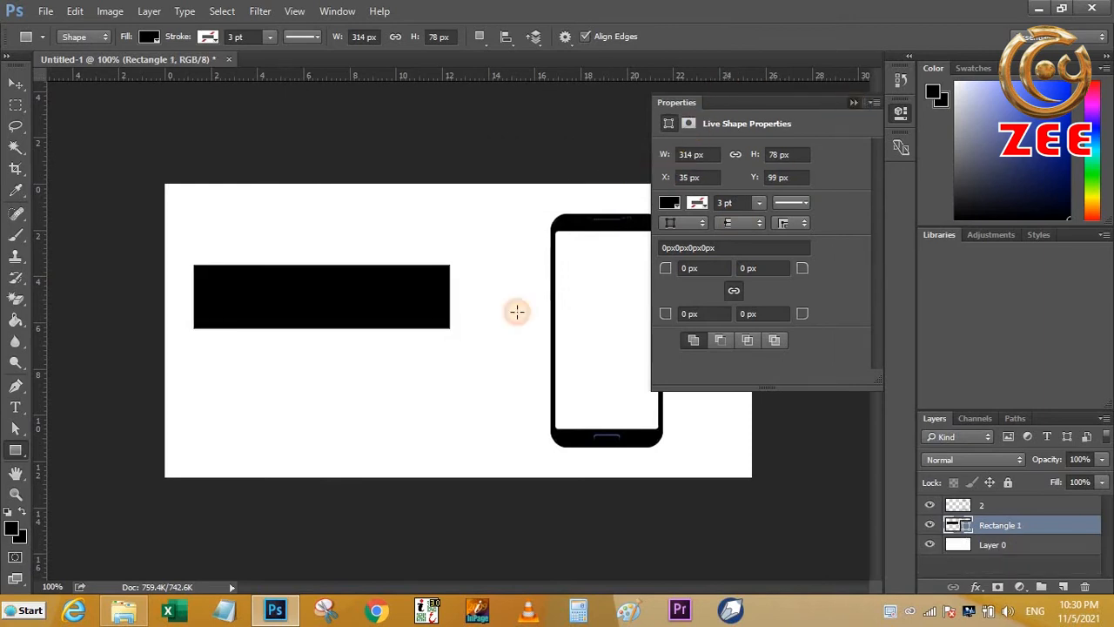
Step: Apply a yellow-green (#d8ff00) Color Overlay to the rectangle's layer
key(v)
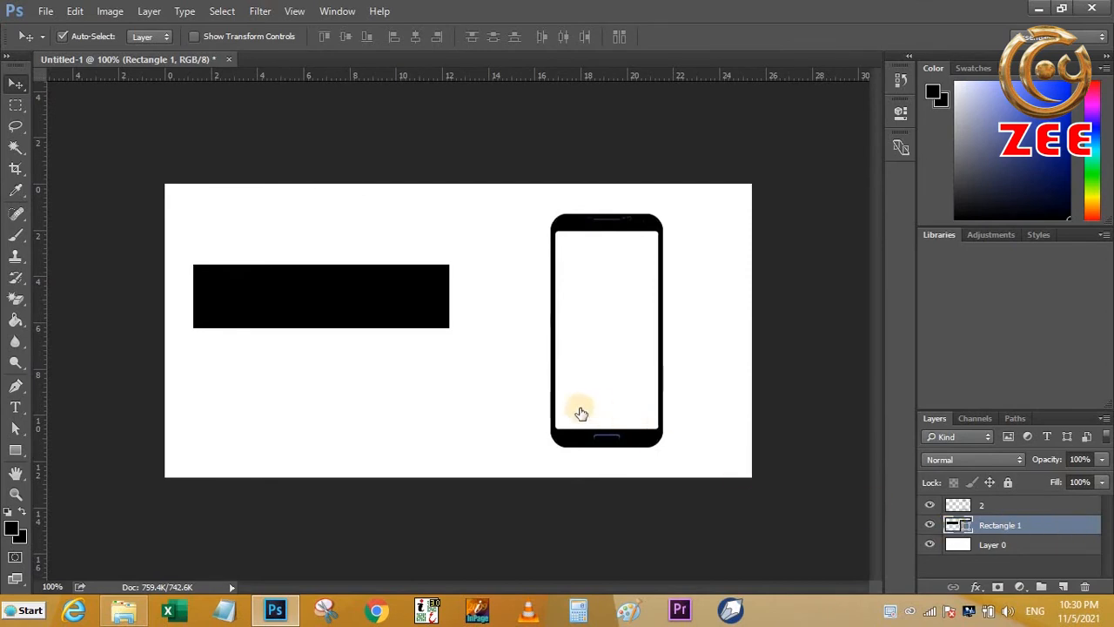
key(space)
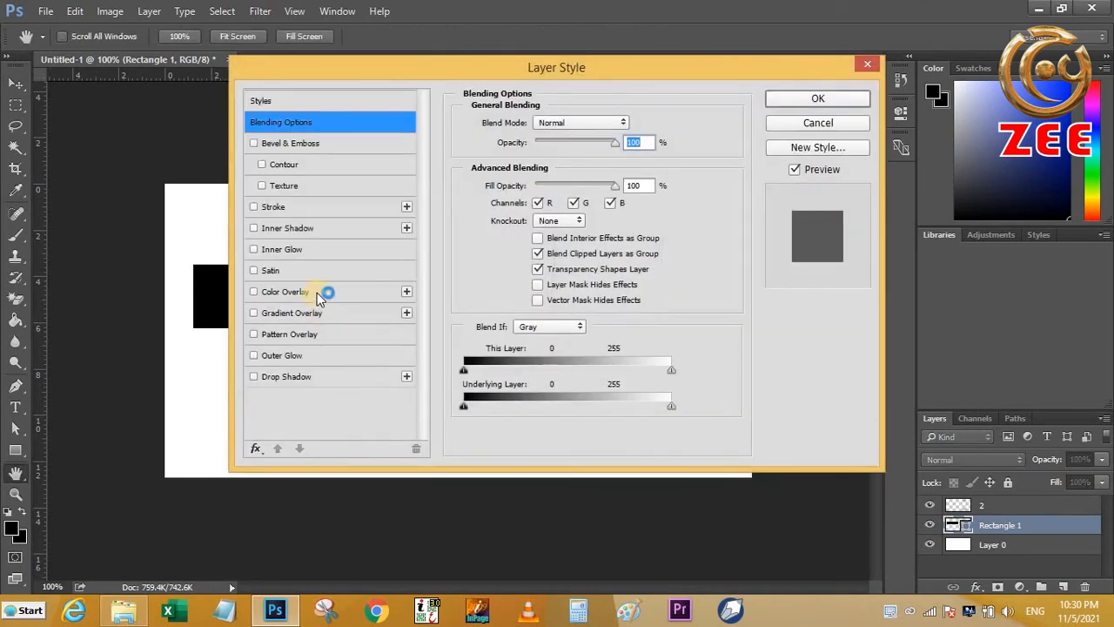
click(316, 292)
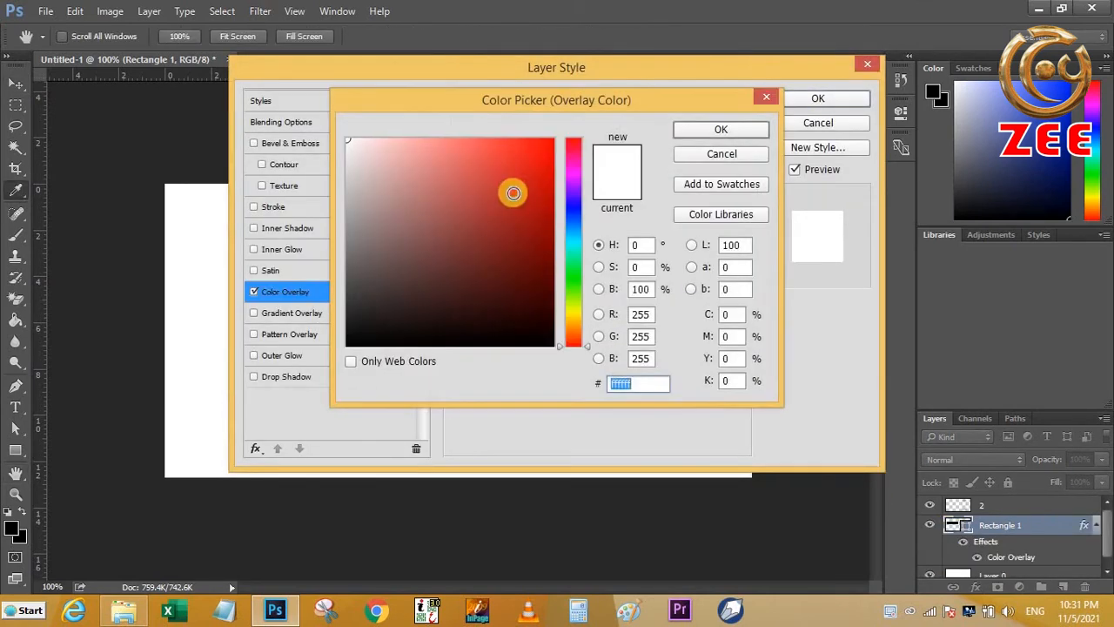
drag(512, 191, 629, 74)
click(566, 306)
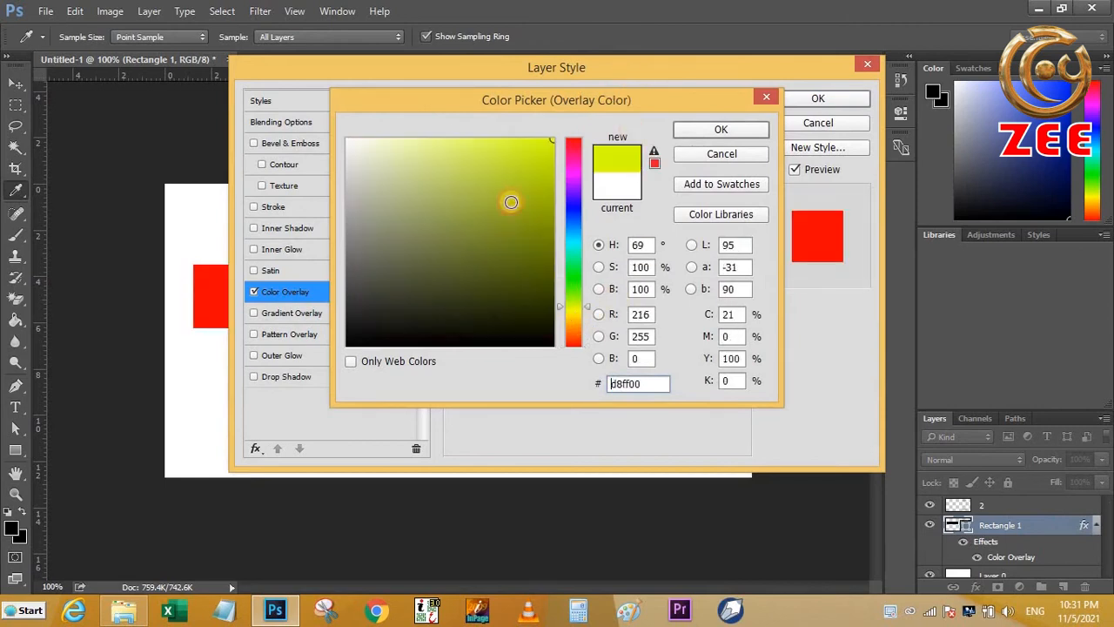
click(754, 130)
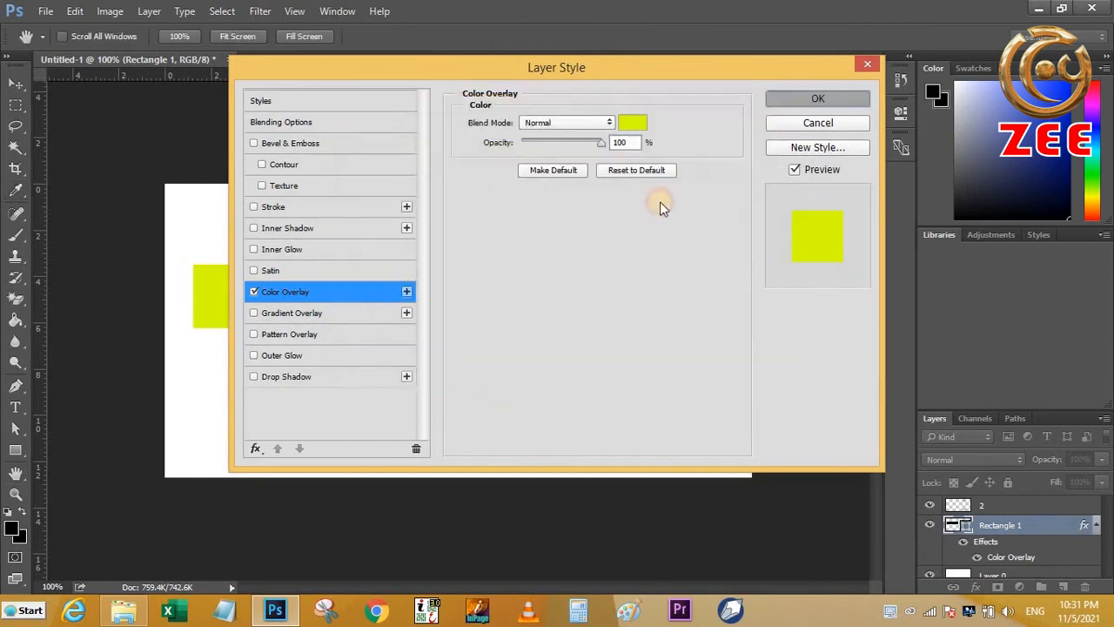
click(818, 99)
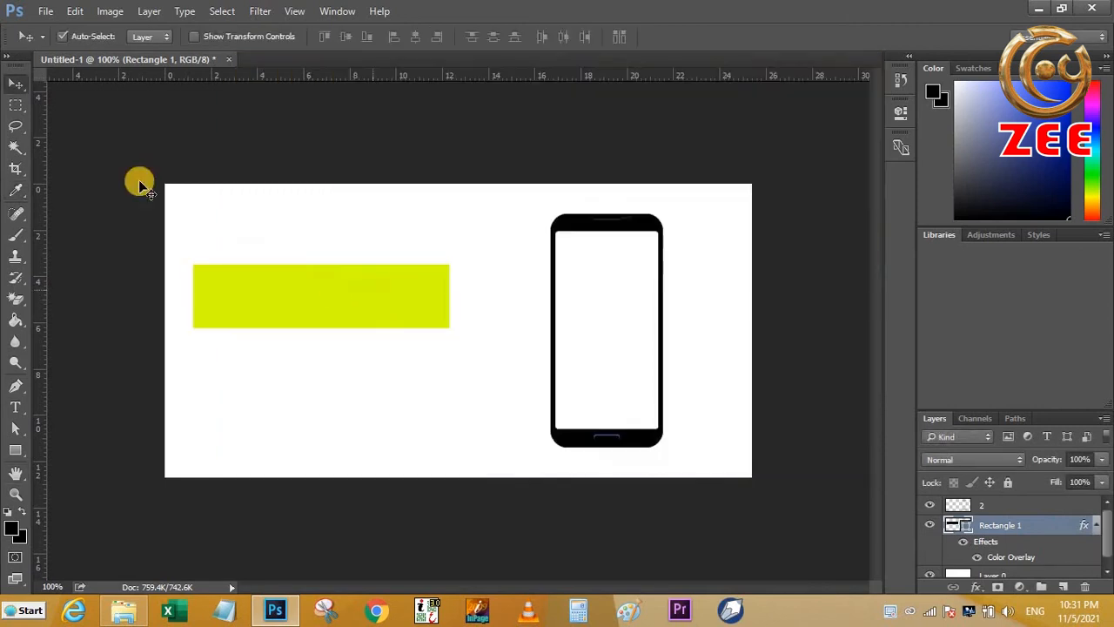
Step: Add a Stroke effect to the rectangle's layer and set its color to black (#000000)
click(1058, 528)
key(h)
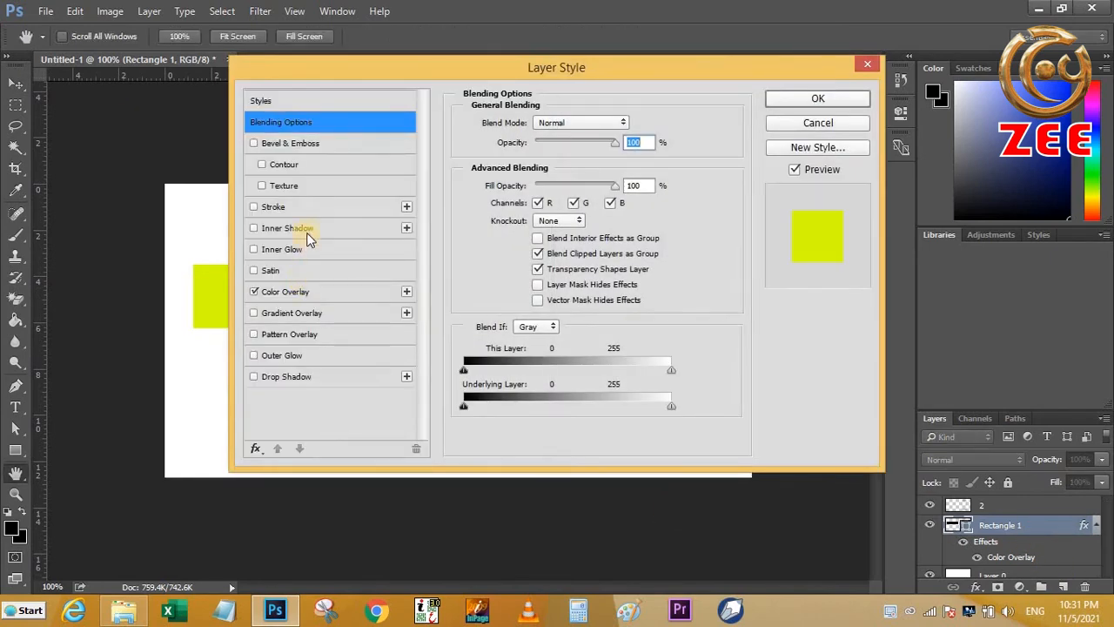
click(306, 212)
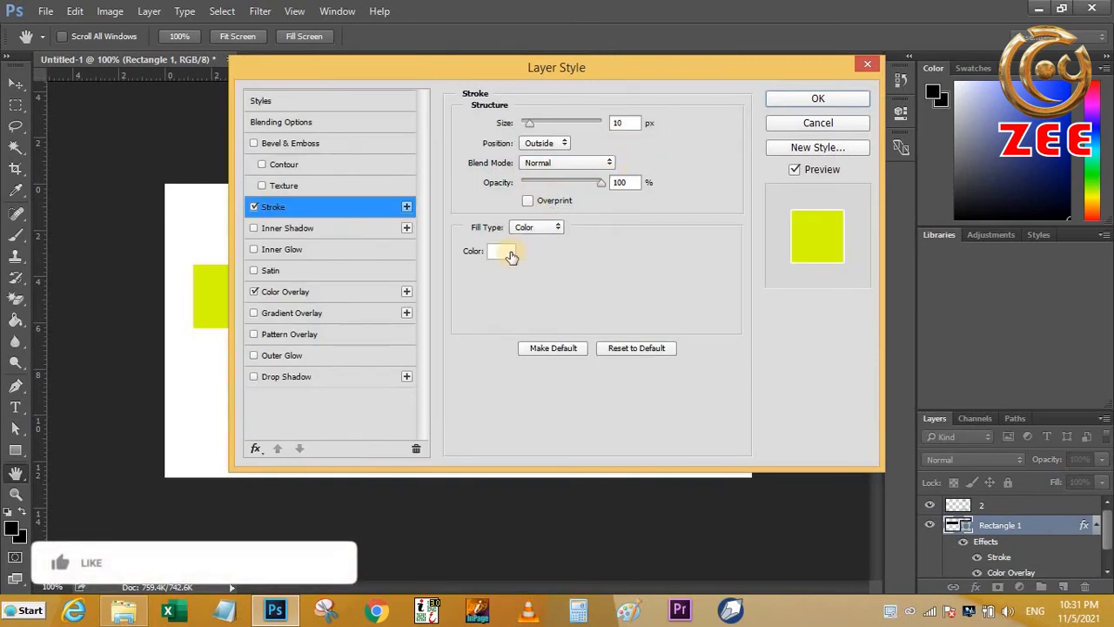
click(511, 253)
drag(527, 238, 589, 425)
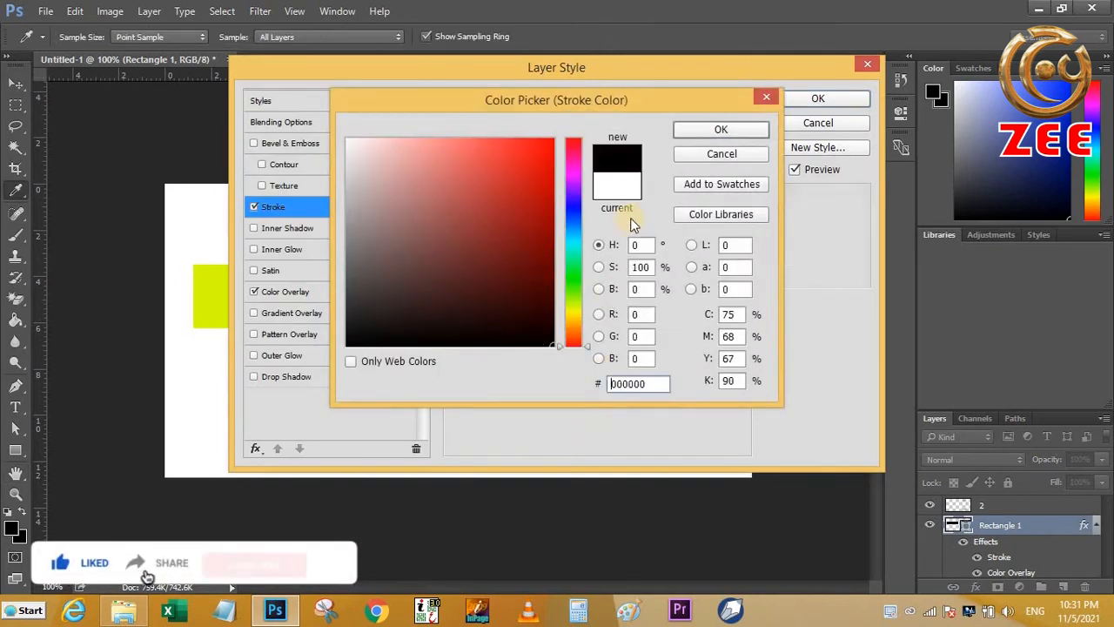
click(717, 129)
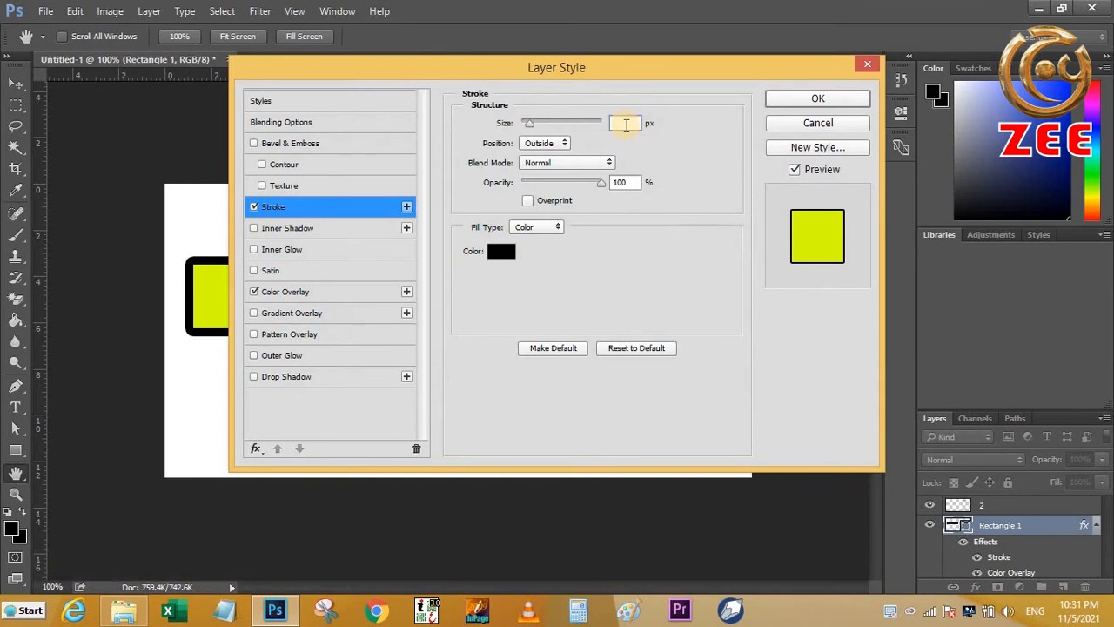
Step: Set the rectangle's stroke size to 5 px and apply the layer style
text(15)
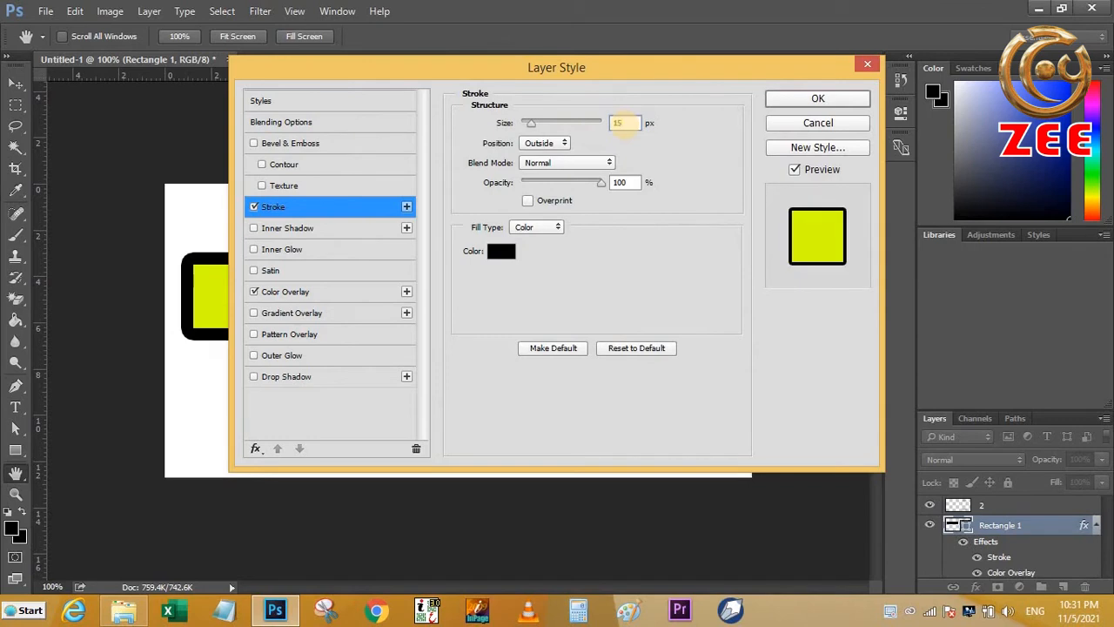
key(BackSpace)
key(BackSpace)
text(5)
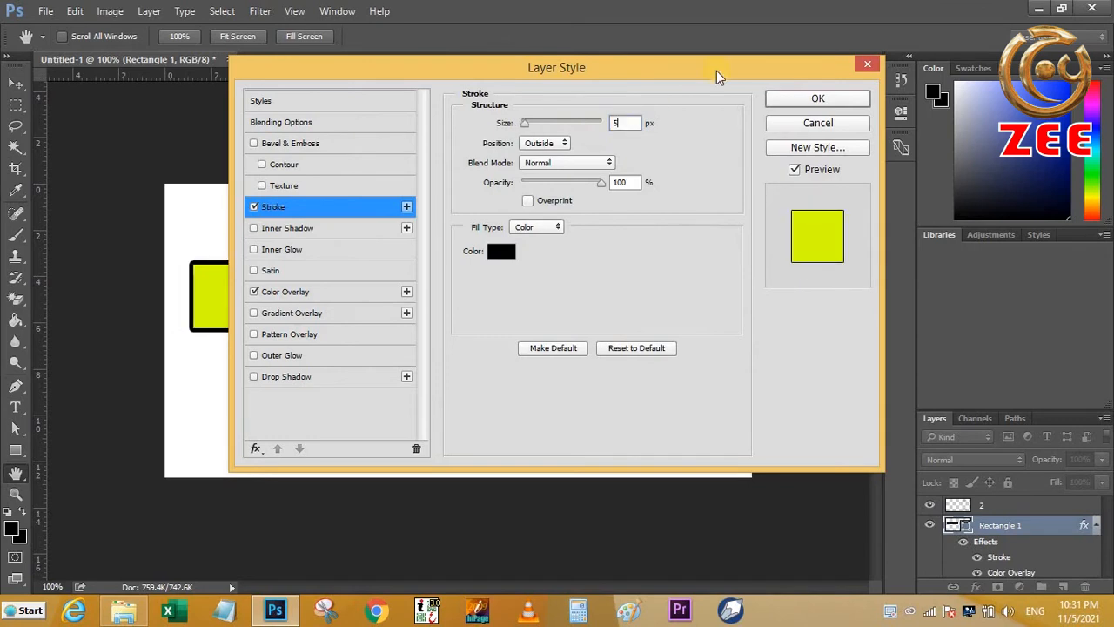
click(786, 101)
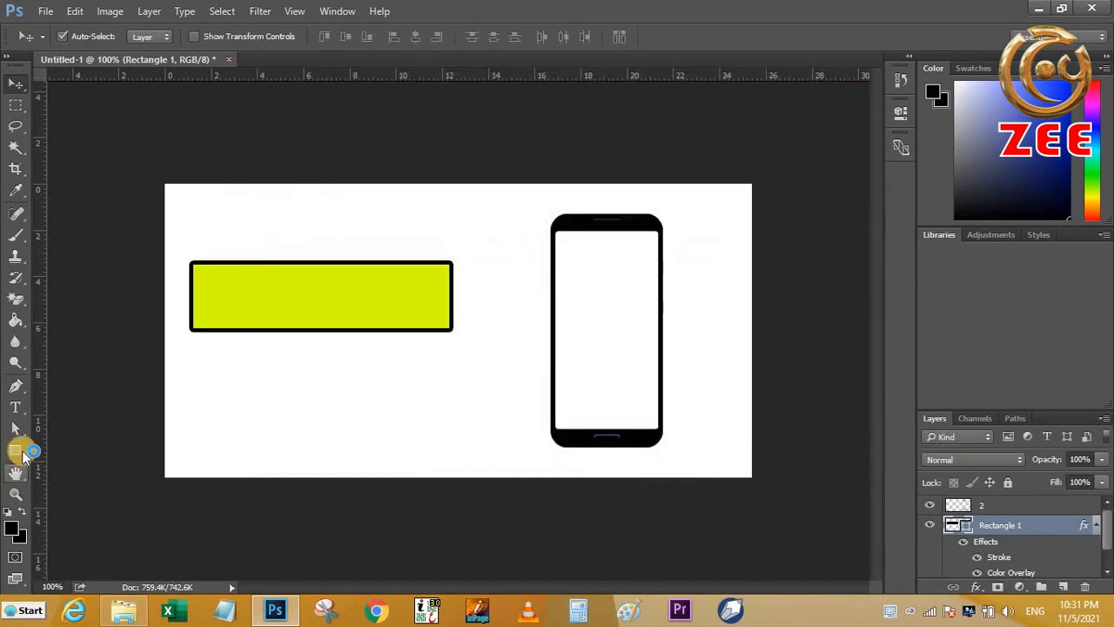
Step: Draw a black rounded rectangle of about 187 × 141 px with 40 px corners below the yellow-green rectangle
click(24, 454)
drag(25, 453, 63, 453)
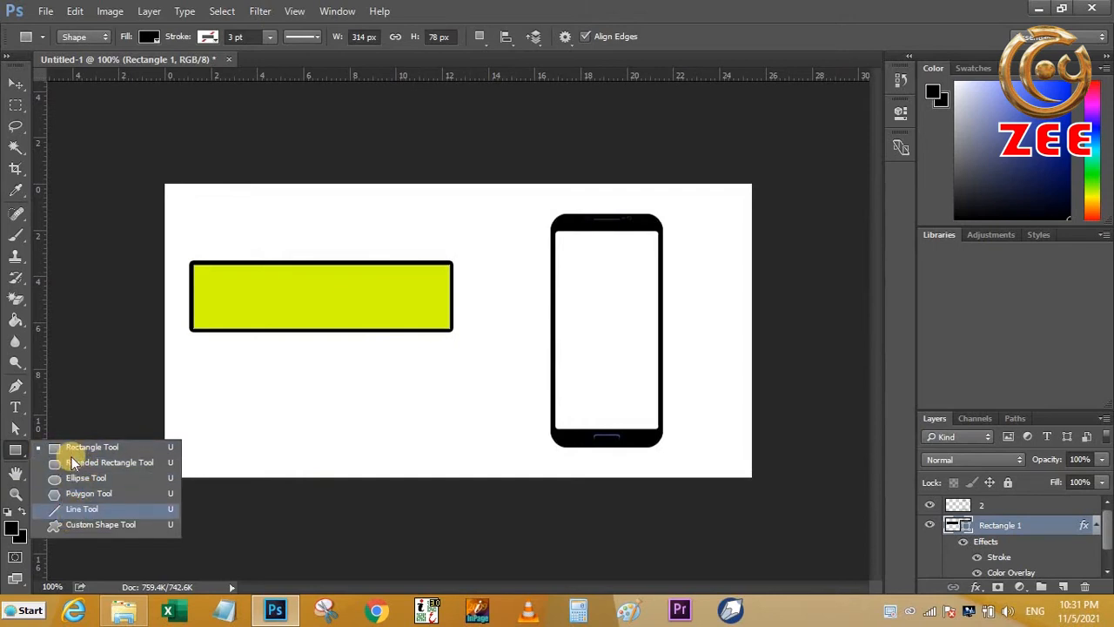
click(57, 463)
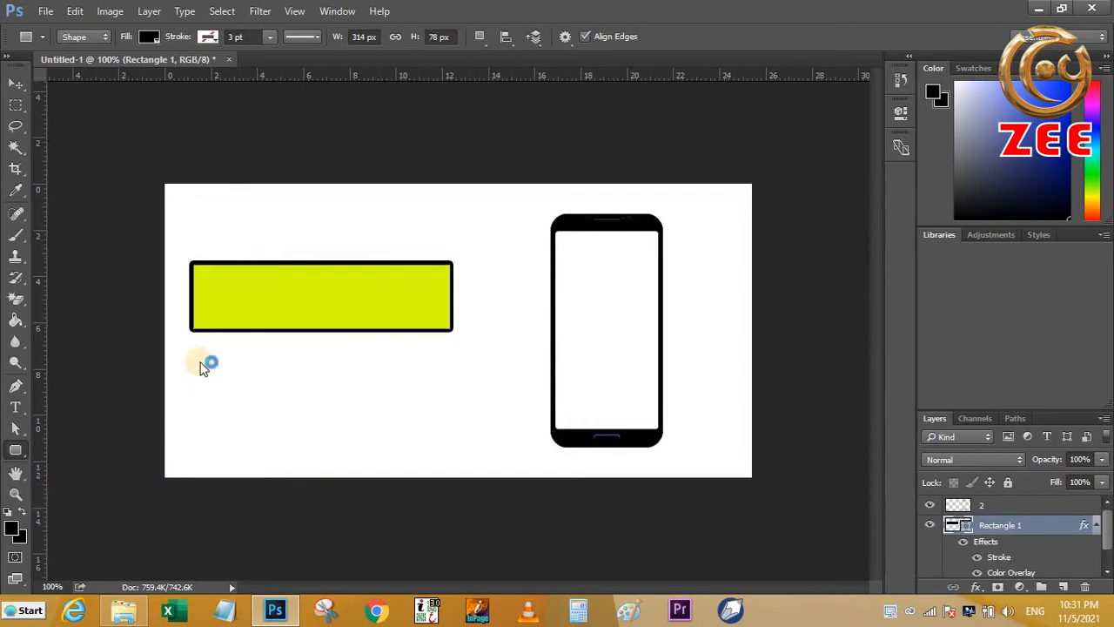
drag(270, 410, 349, 466)
Step: Draw a black ellipse of about 250 × 214 px between the rectangle and the phone
right_click(16, 450)
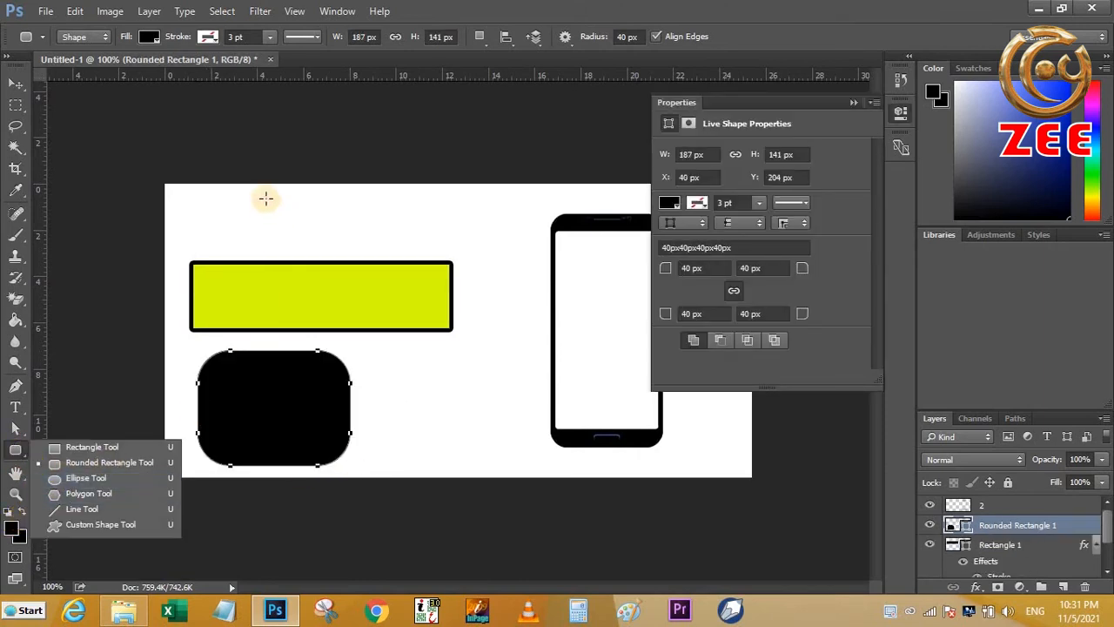
click(85, 477)
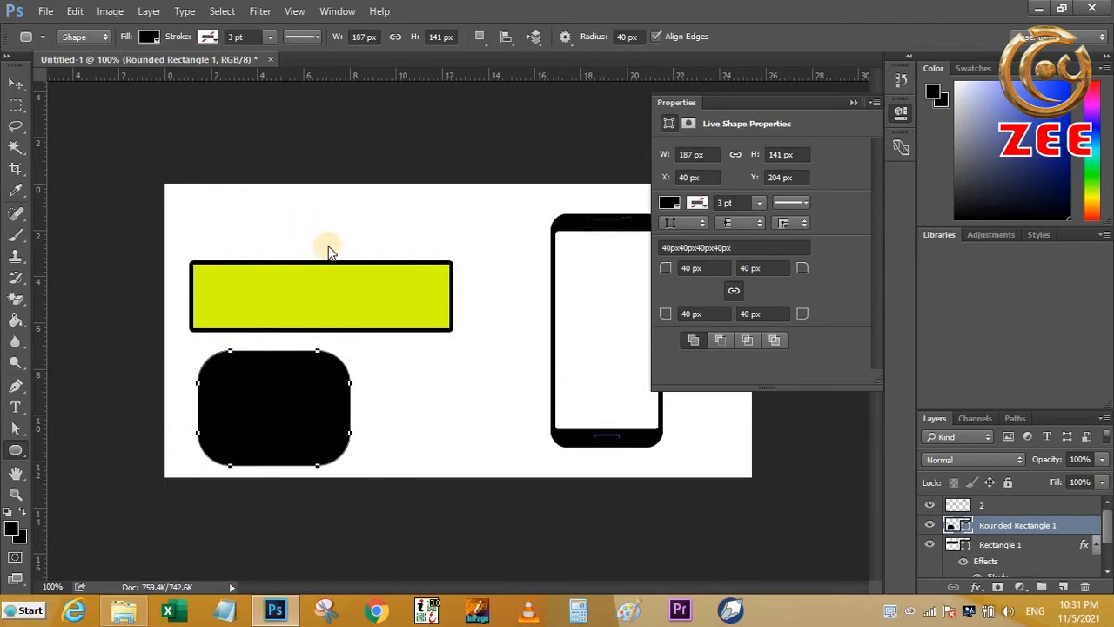
drag(328, 205, 532, 383)
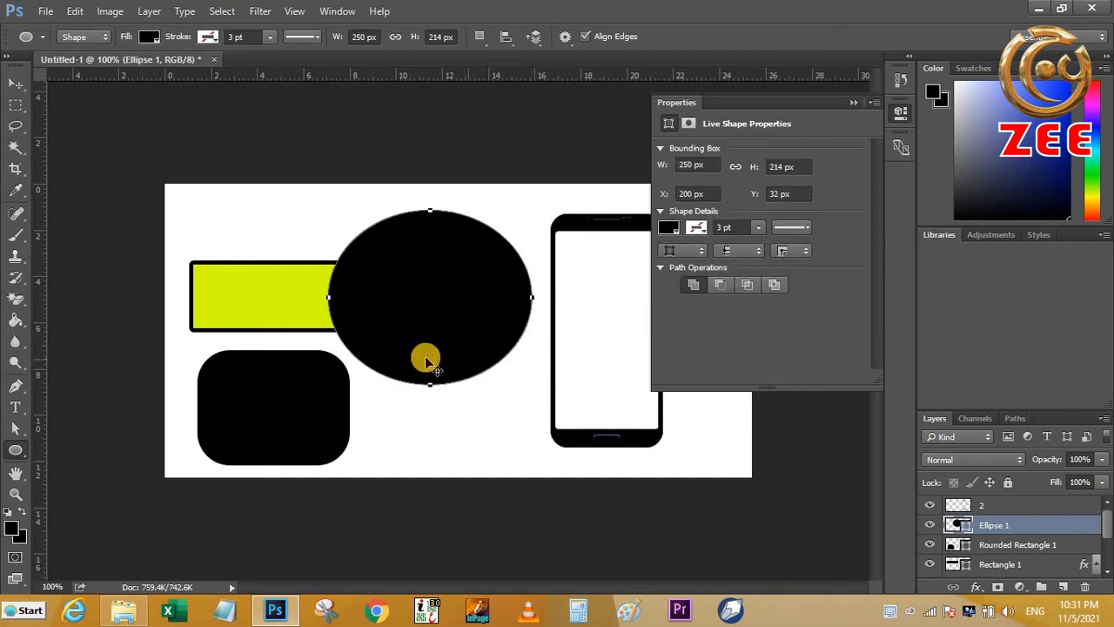
Step: Draw a nearly vertical line about 240 px long with 1 px weight to the right of the phone
right_click(16, 449)
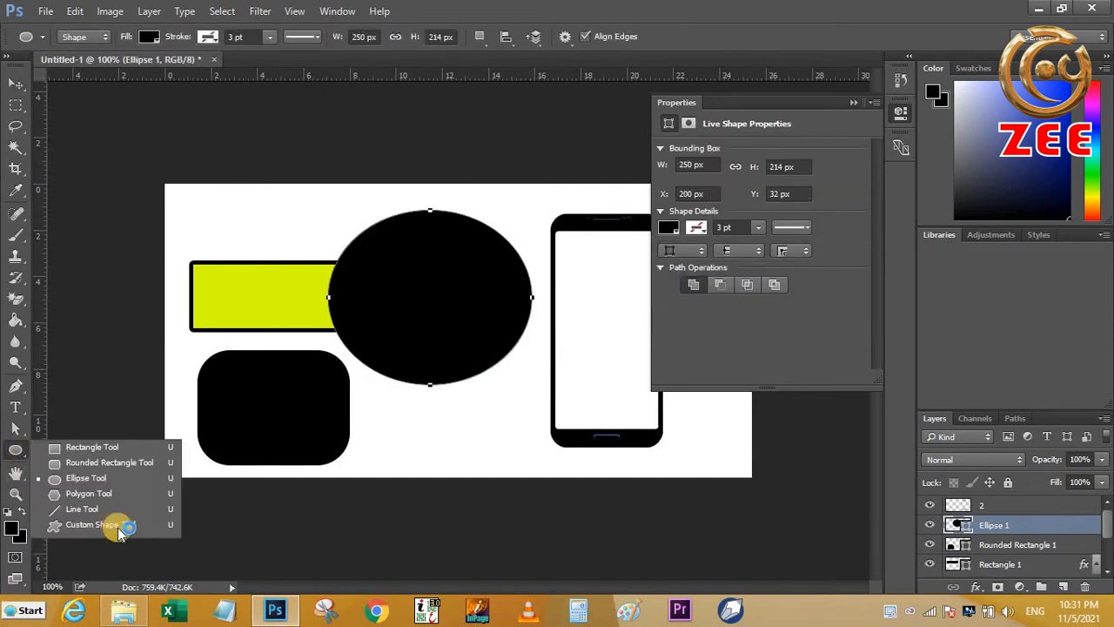
click(118, 508)
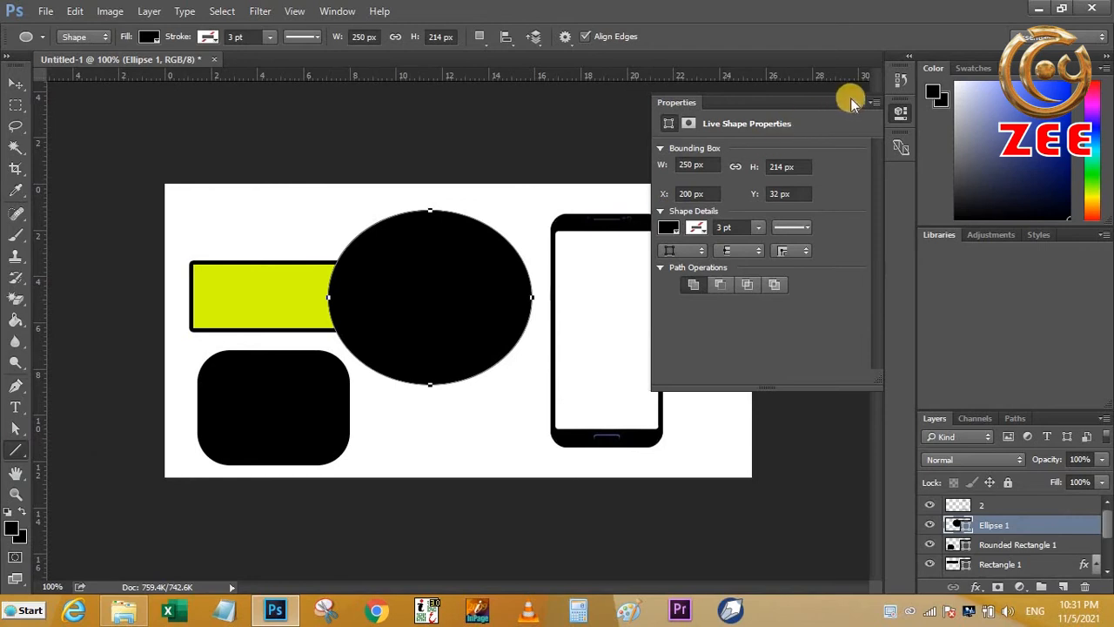
click(851, 102)
drag(701, 230, 705, 425)
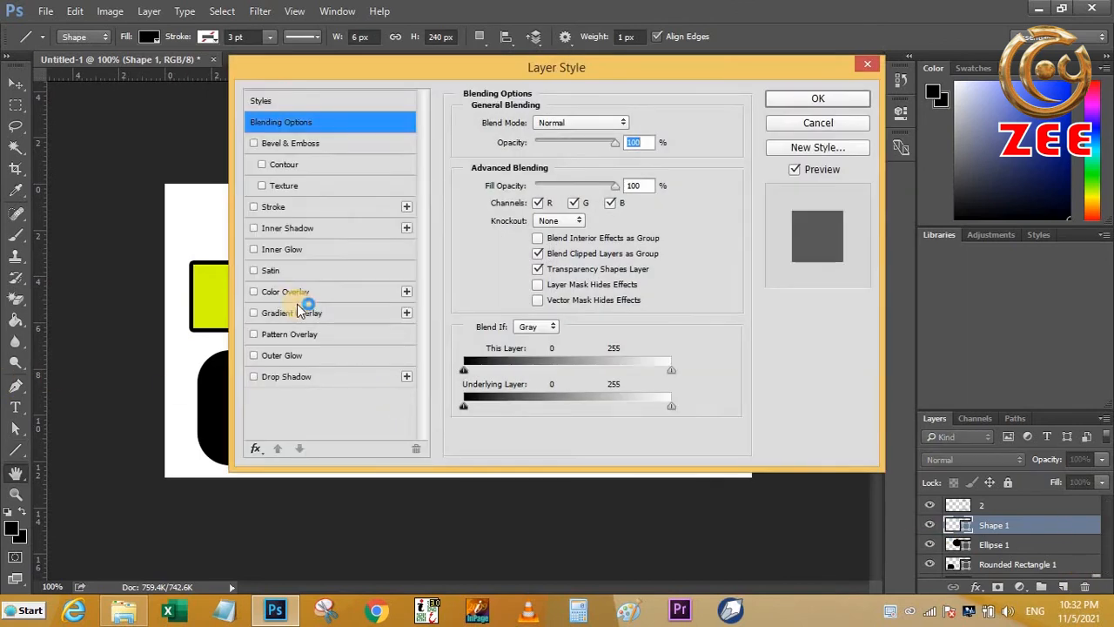
Step: Add a pure red (ff0000) color overlay to the line and apply the layer style
click(294, 292)
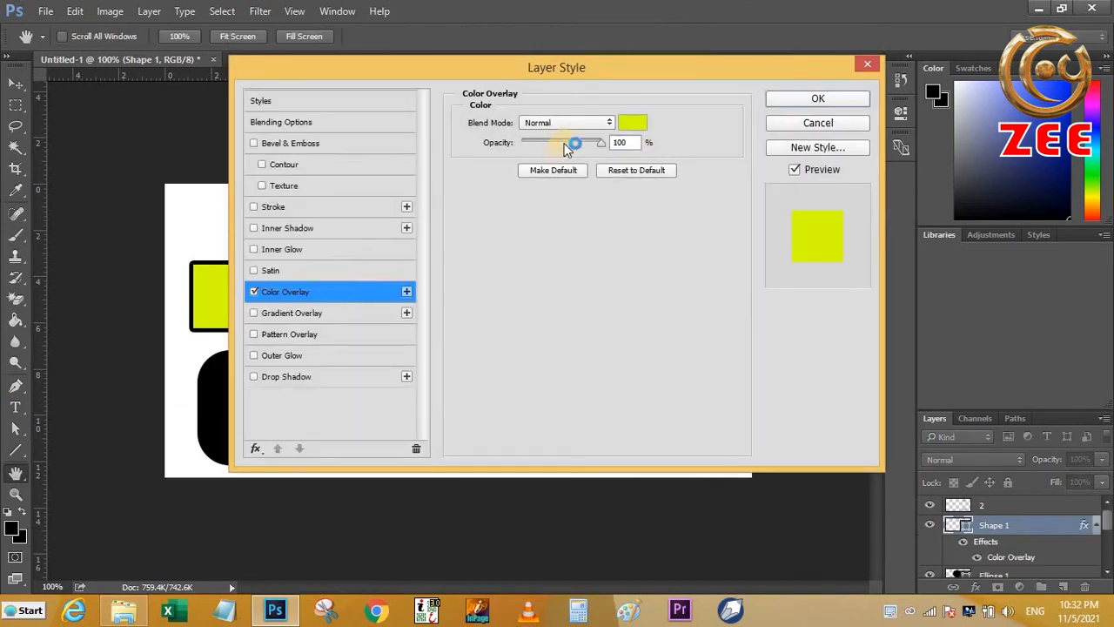
click(632, 122)
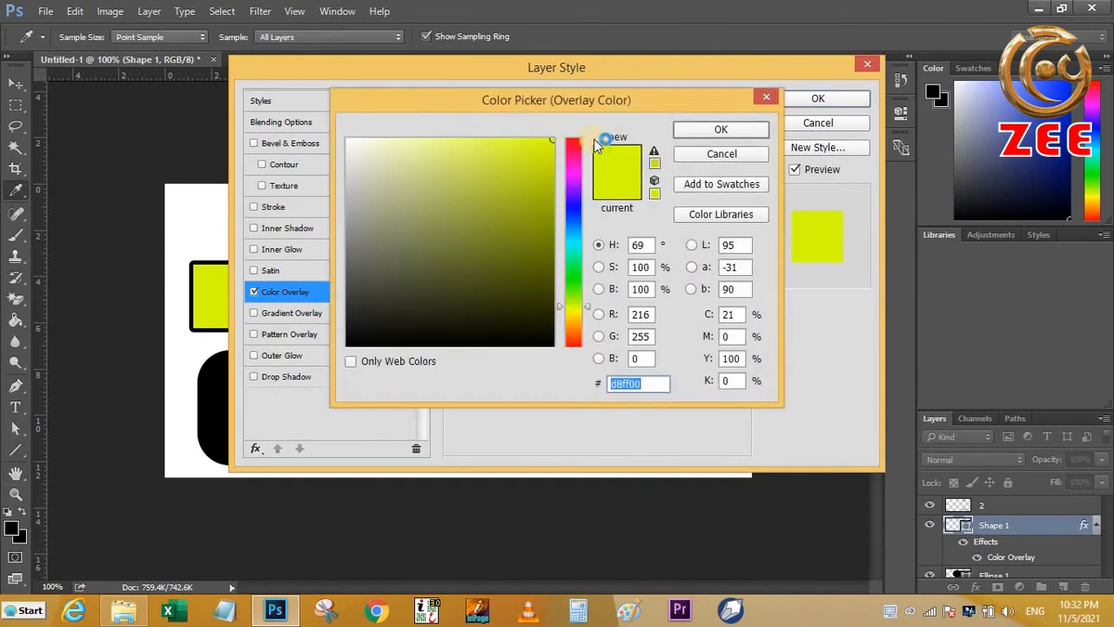
drag(568, 163, 570, 138)
click(718, 127)
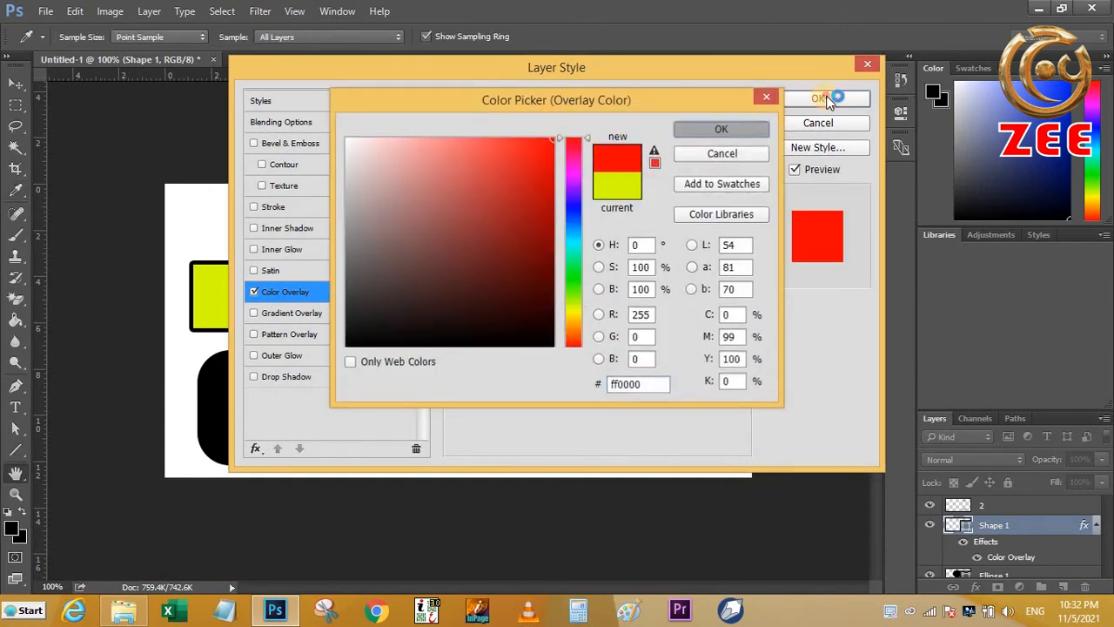
click(829, 100)
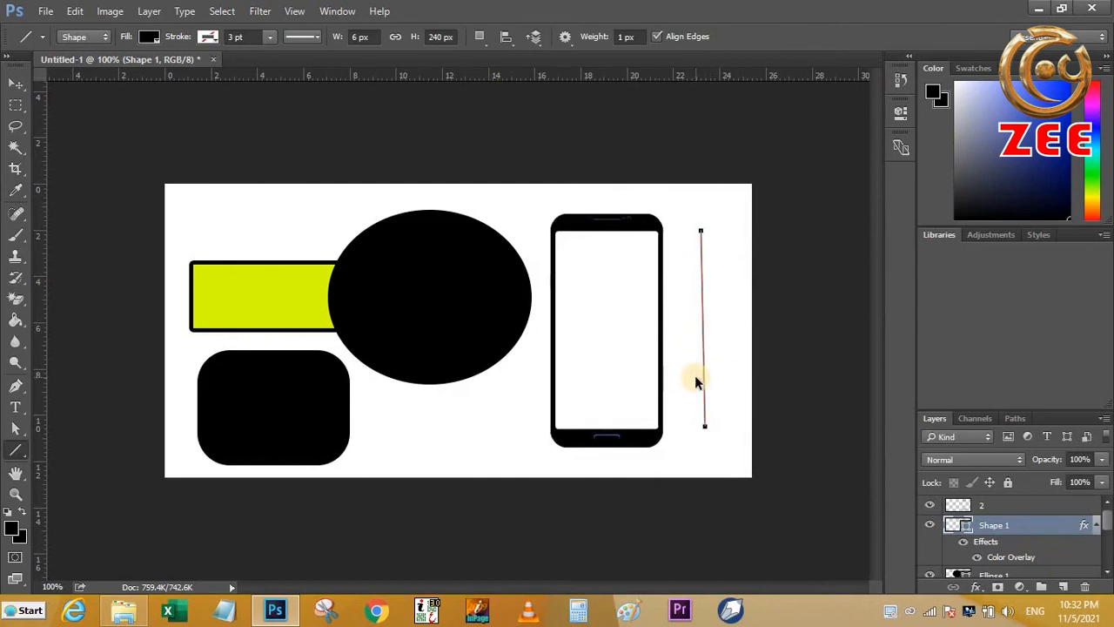
Step: Transform the red line to about 64 px wide so it becomes a thicker slanted bar
key(ctrl+t)
drag(730, 327, 746, 327)
key(Return)
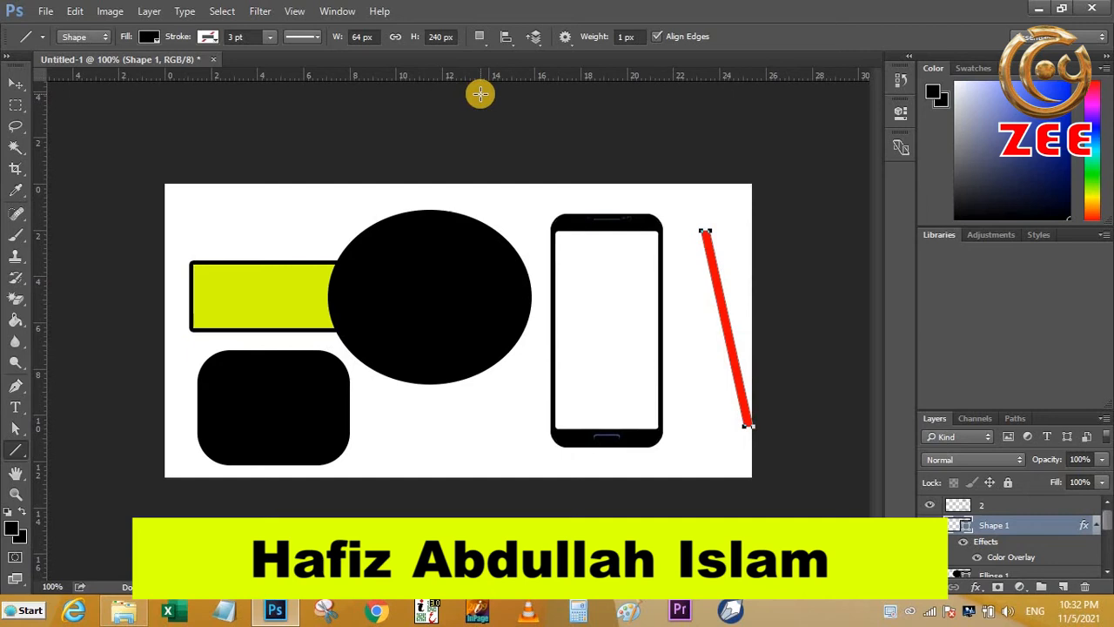
Step: Move the ellipse up so it overlaps the phone, and move the yellow-green rectangle to the canvas's left edge
key(c)
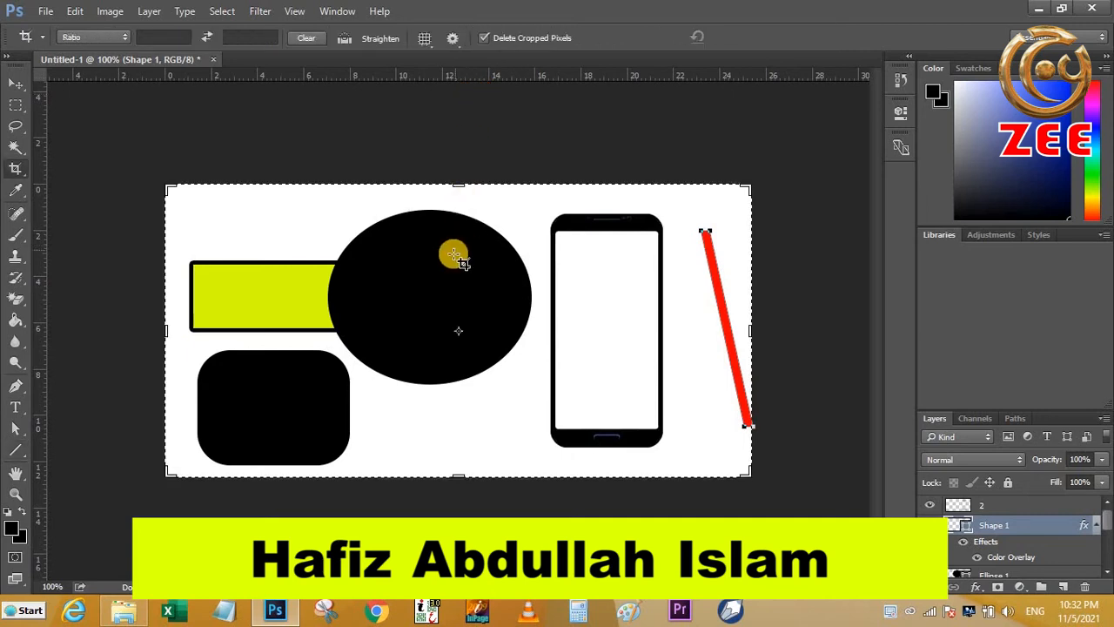
click(16, 83)
drag(392, 285, 439, 249)
drag(328, 287, 260, 271)
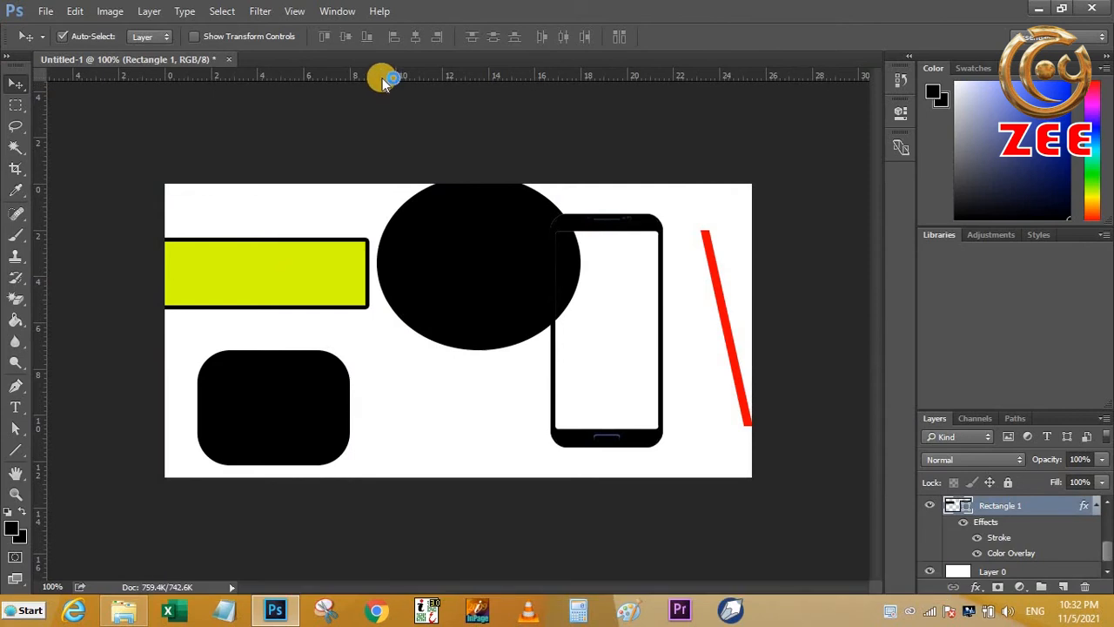
Step: Place a horizontal guide along the rectangle's lower edge and squash the ellipse to 74.22% height with its bottom on the guide
drag(382, 80, 367, 307)
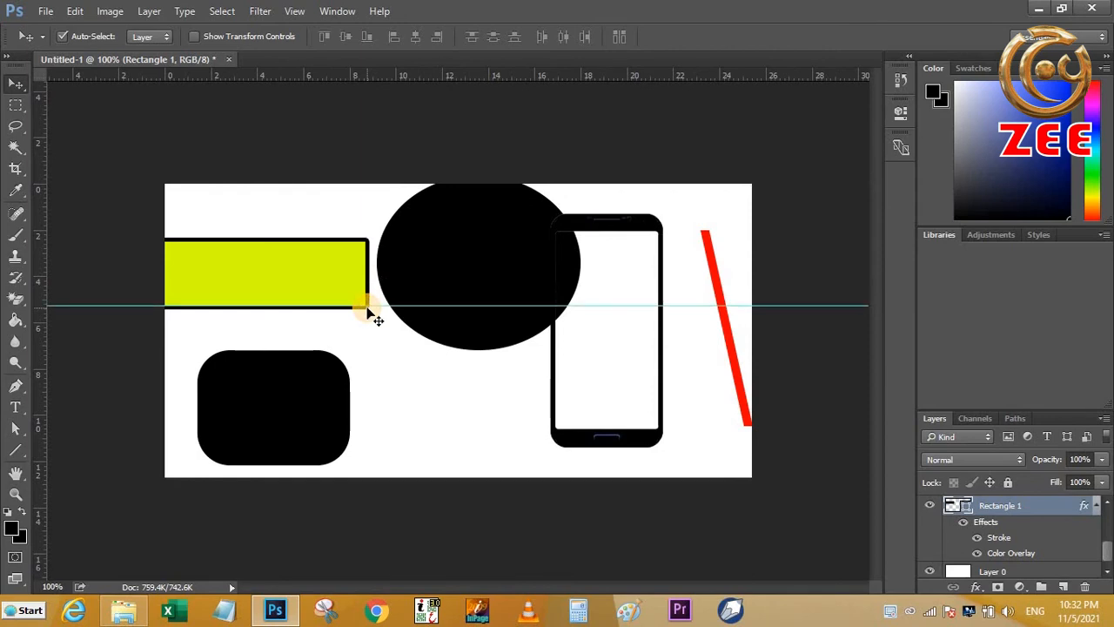
click(465, 279)
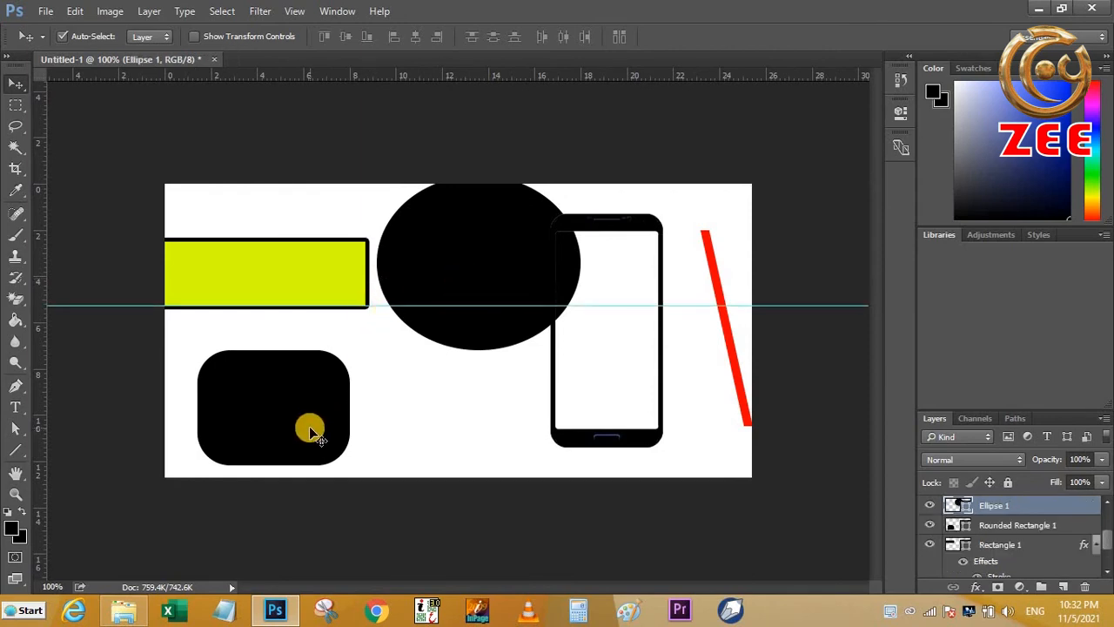
key(ctrl)
key(ctrl+t)
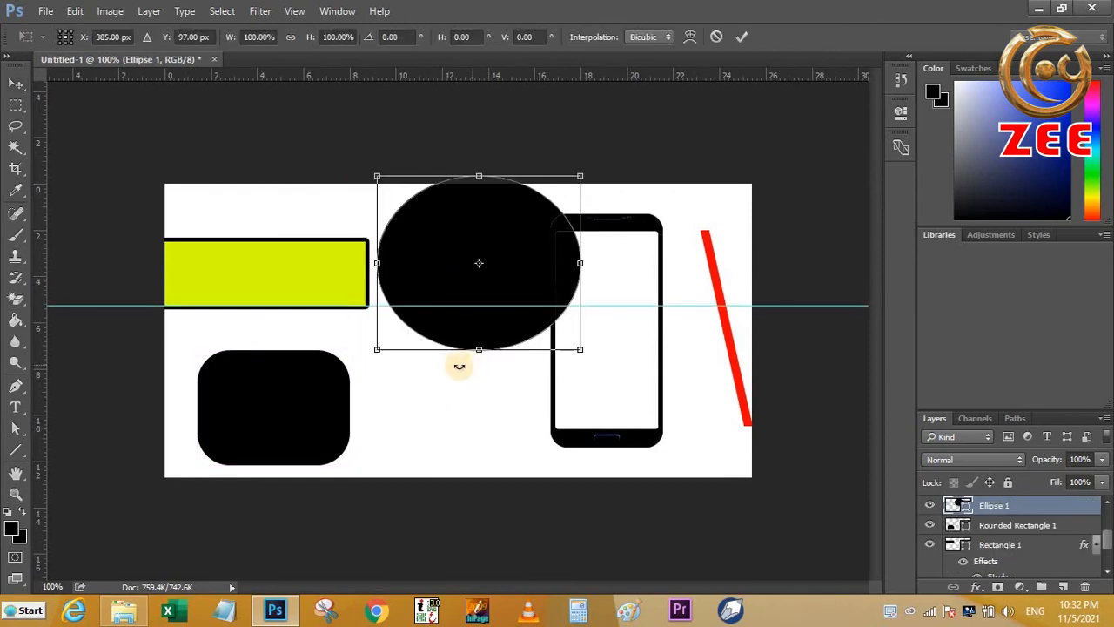
scroll(396, 300, up, 5)
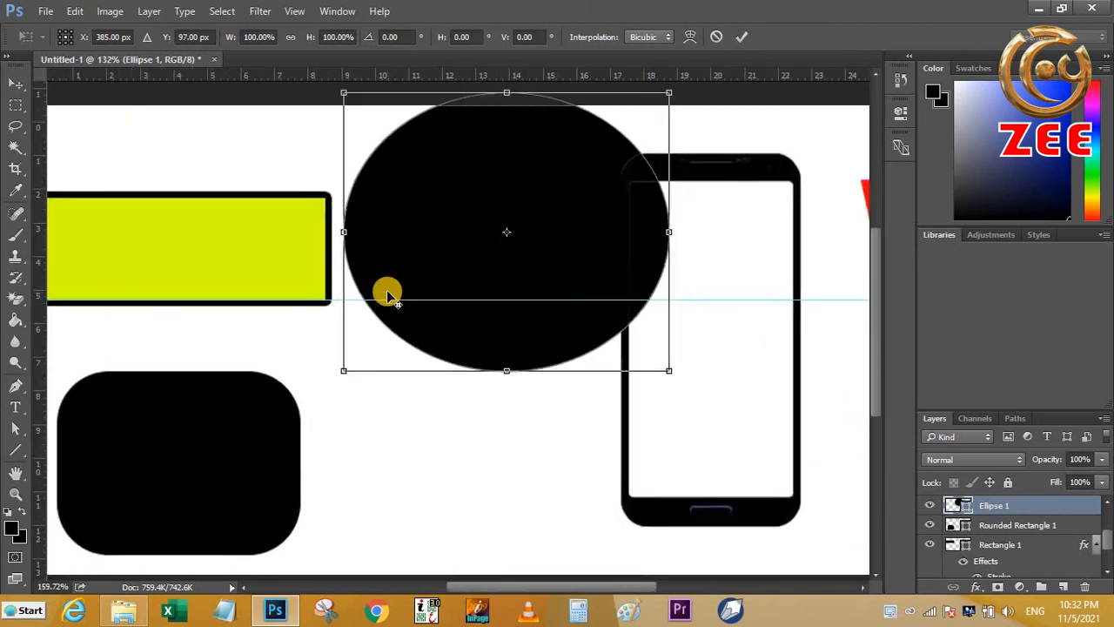
scroll(272, 280, up, 2)
drag(271, 278, 271, 277)
drag(560, 470, 588, 364)
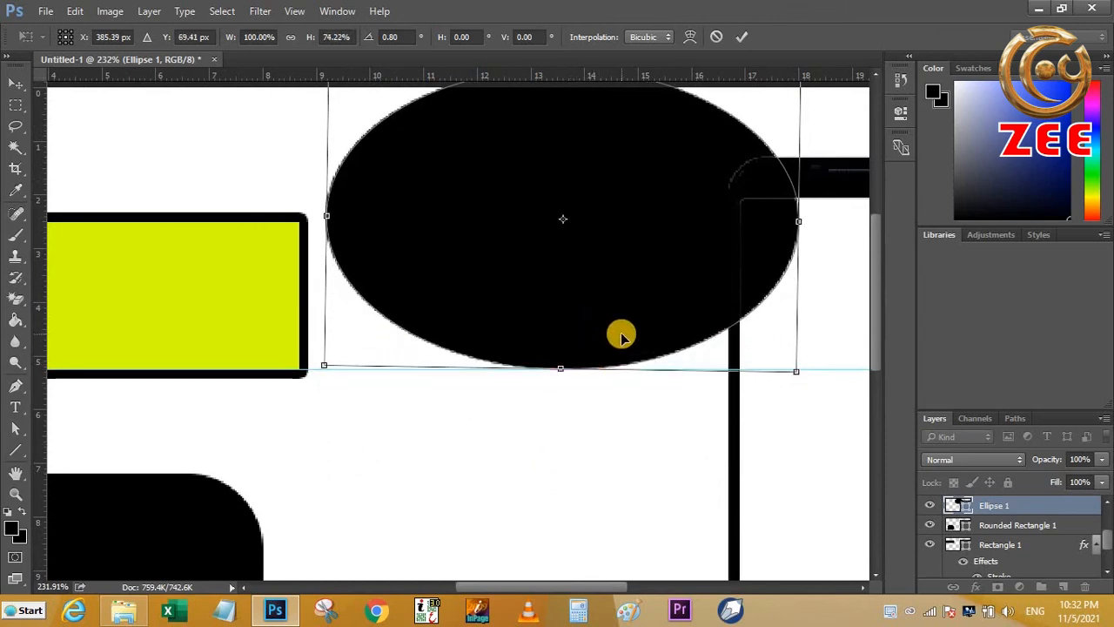
drag(681, 336, 648, 349)
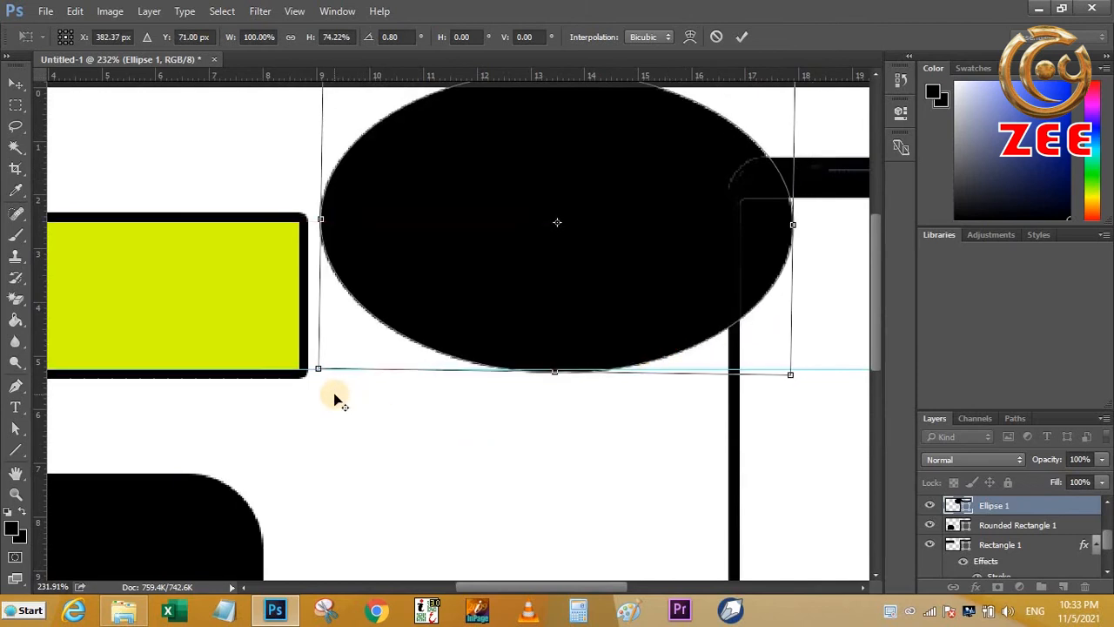
scroll(333, 392, down, 8)
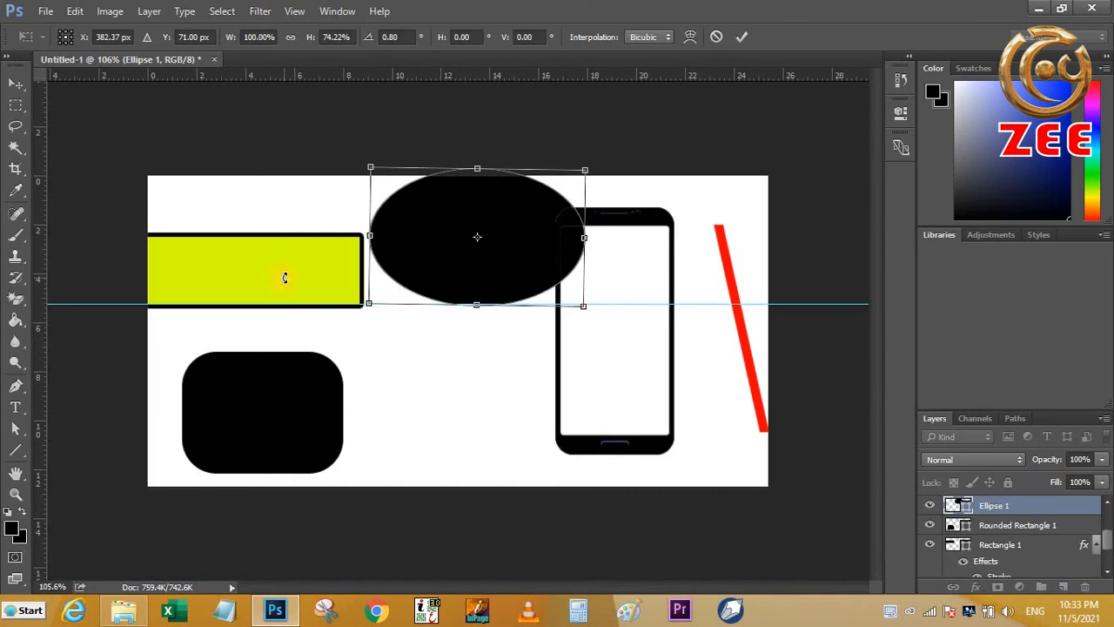
key(Return)
Step: Flatten the ellipse from its top edge to 66.12% height, keeping its bottom on the guide
drag(480, 273, 478, 269)
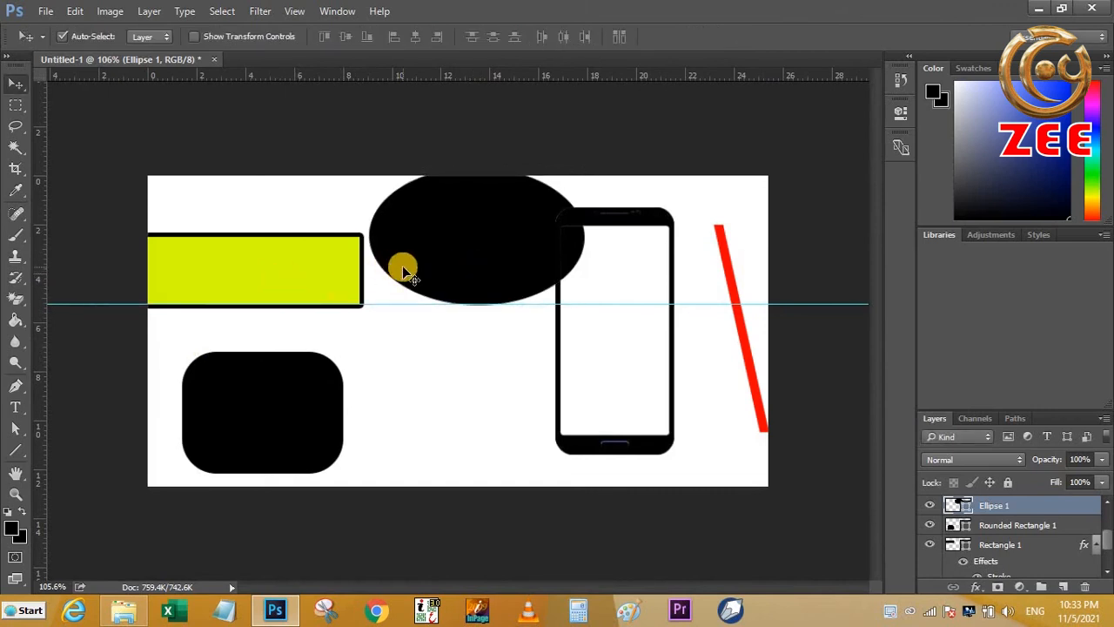
key(ctrl+t)
drag(475, 167, 473, 215)
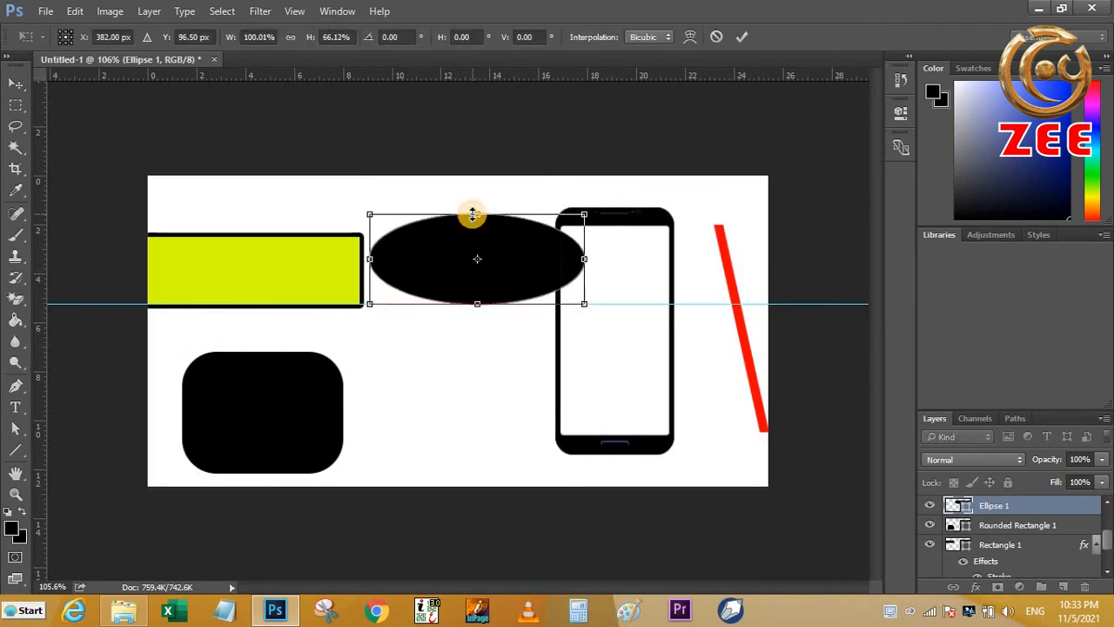
key(Return)
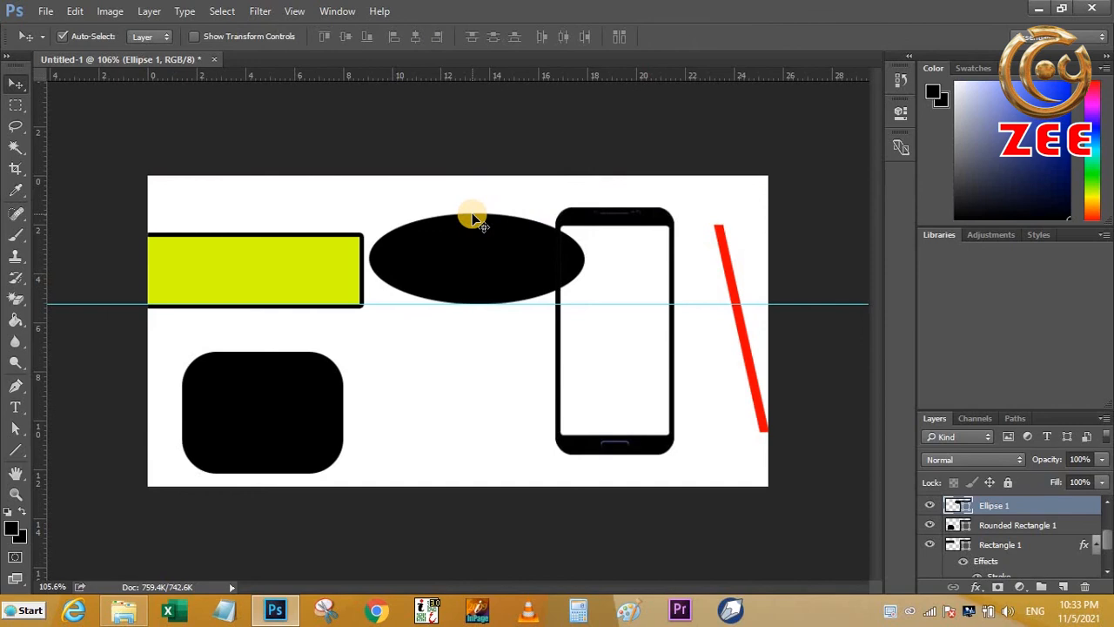
Step: Delete the ellipse, rectangle, rounded rectangle and red line, and remove the horizontal guide
click(17, 257)
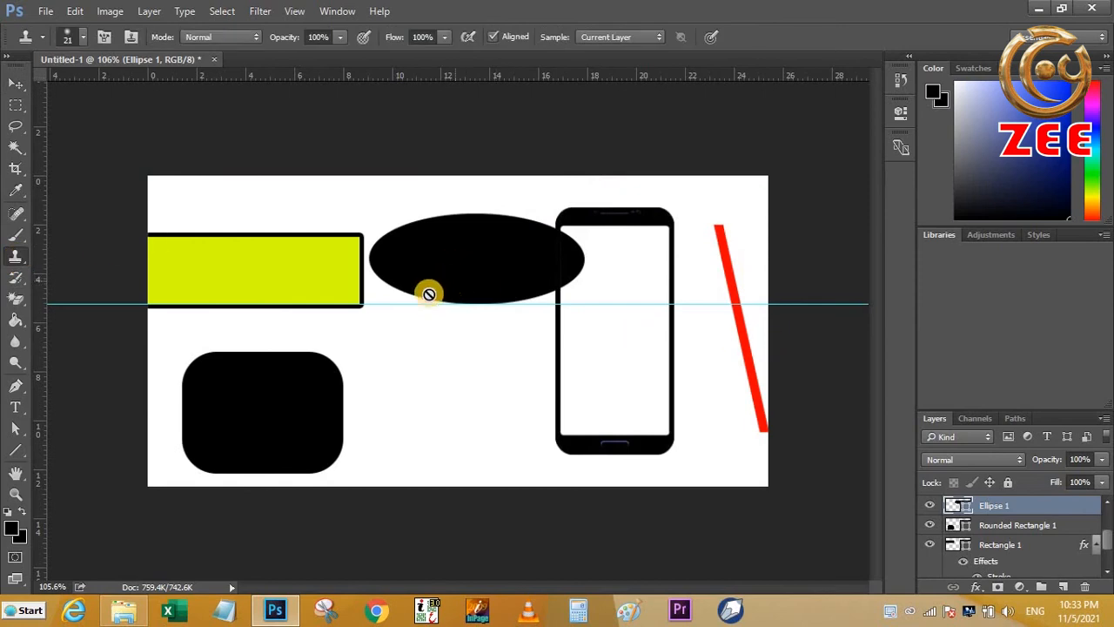
key(v)
key(Delete)
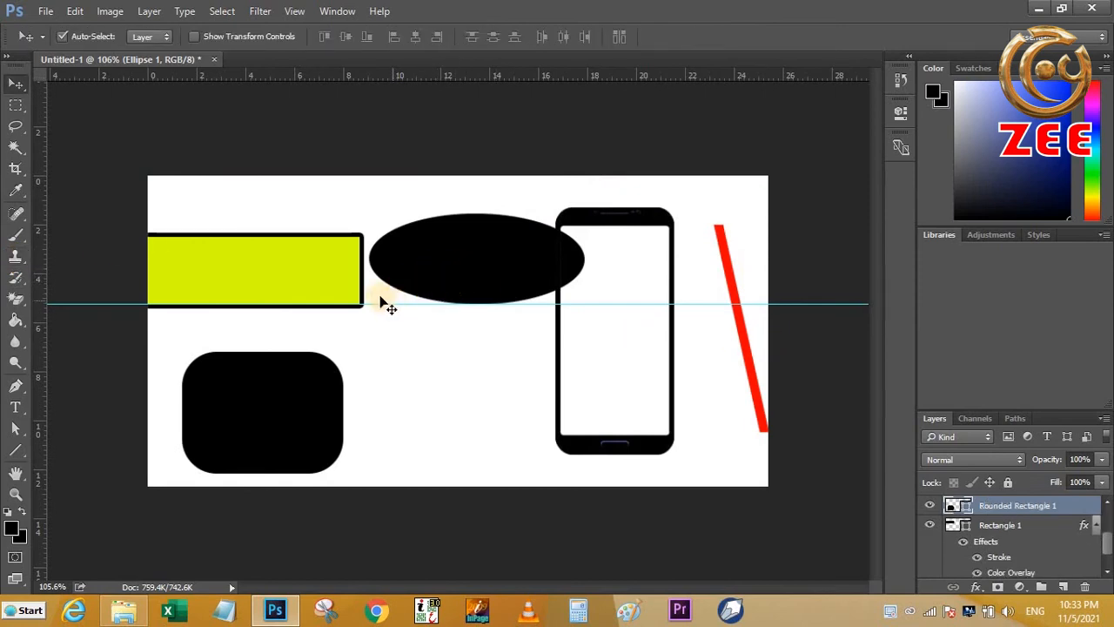
click(285, 273)
key(Delete)
click(269, 441)
key(Delete)
click(744, 335)
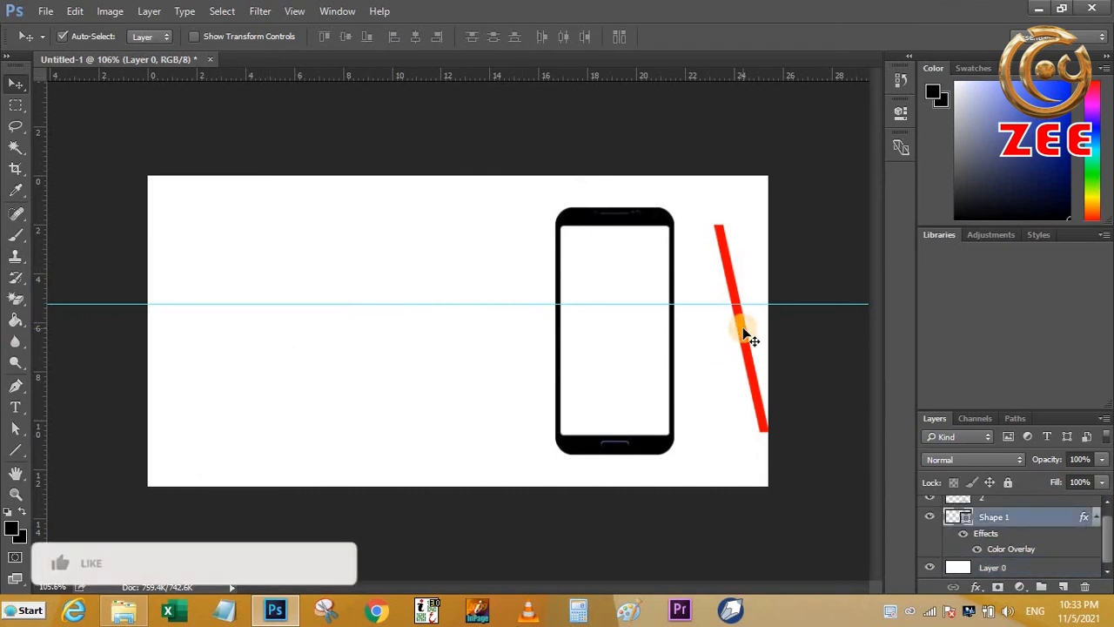
key(Delete)
drag(809, 304, 809, 305)
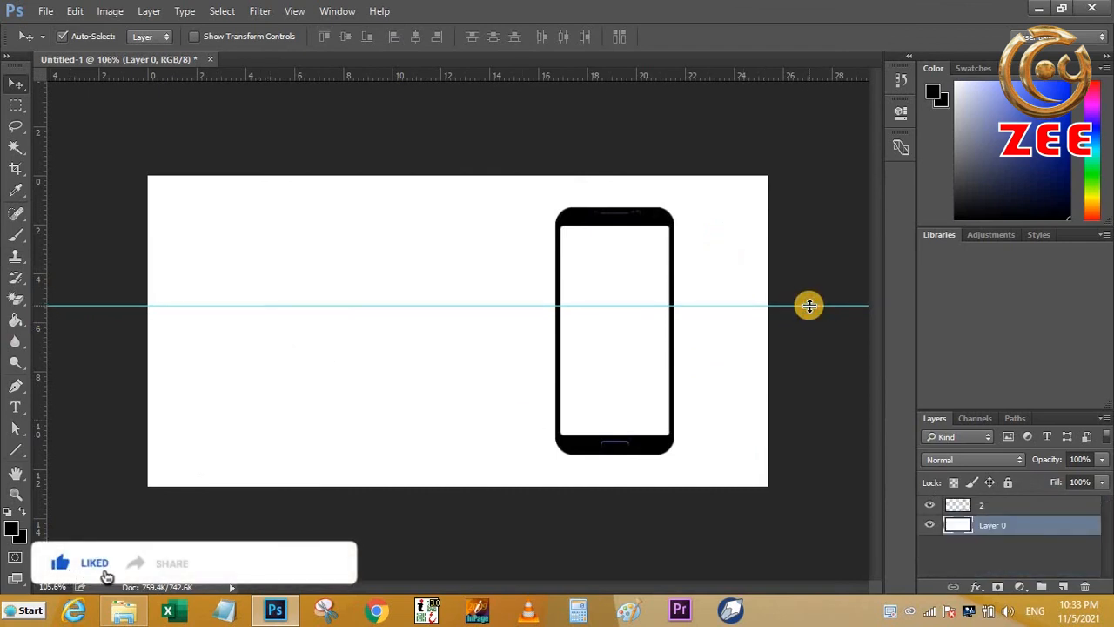
drag(810, 304, 814, 79)
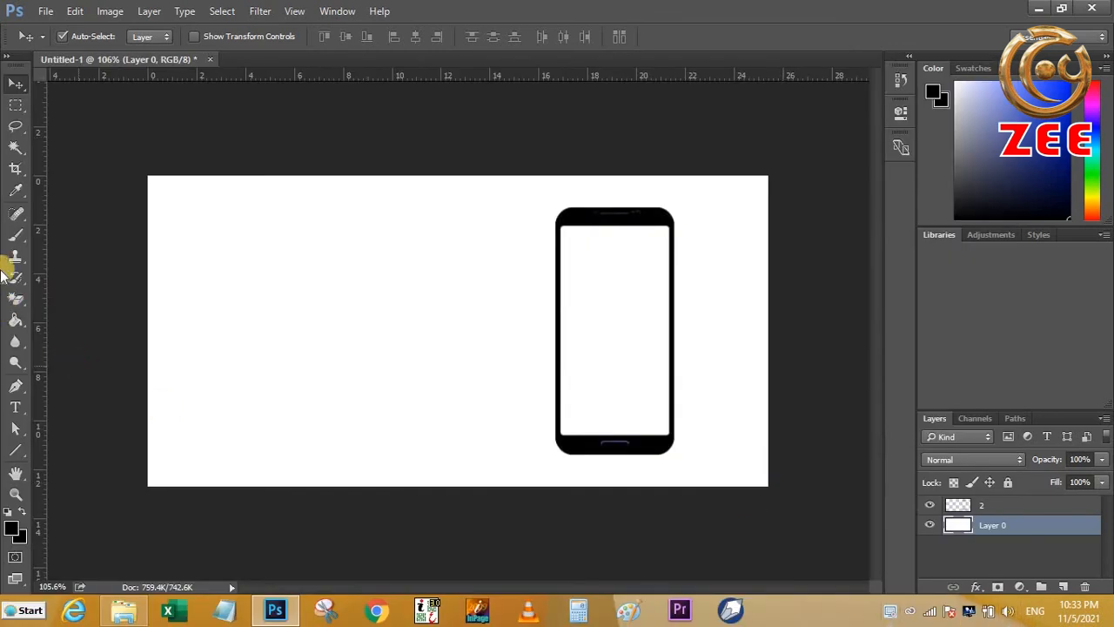
Step: Try to clone the phone's top edge onto the empty white background with a 21 px Clone Stamp on Layer 0
click(15, 256)
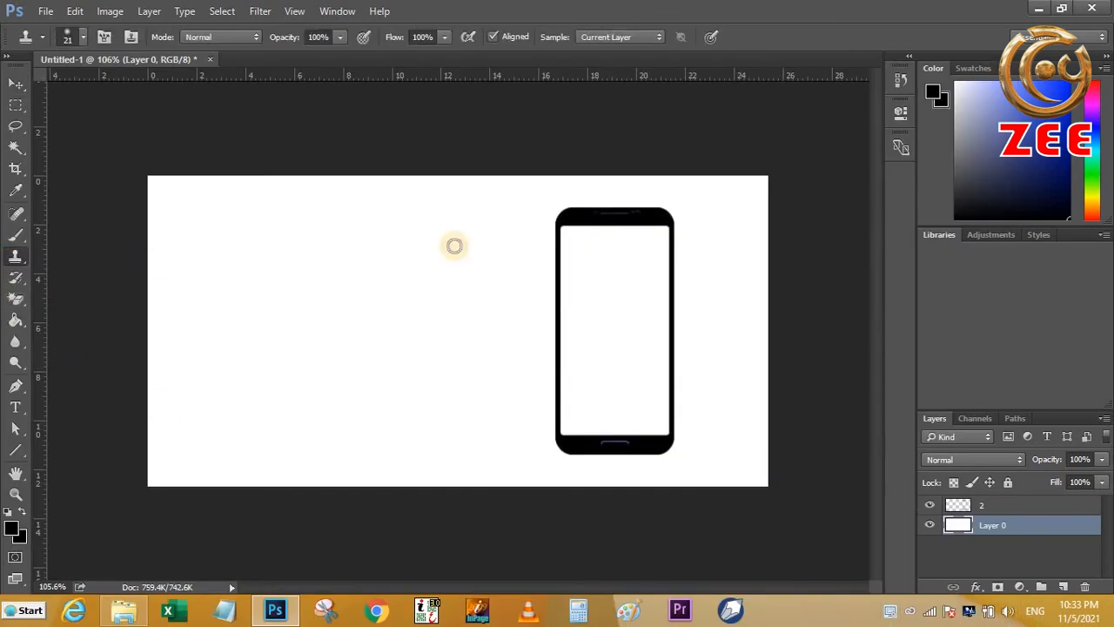
alt+click(612, 216)
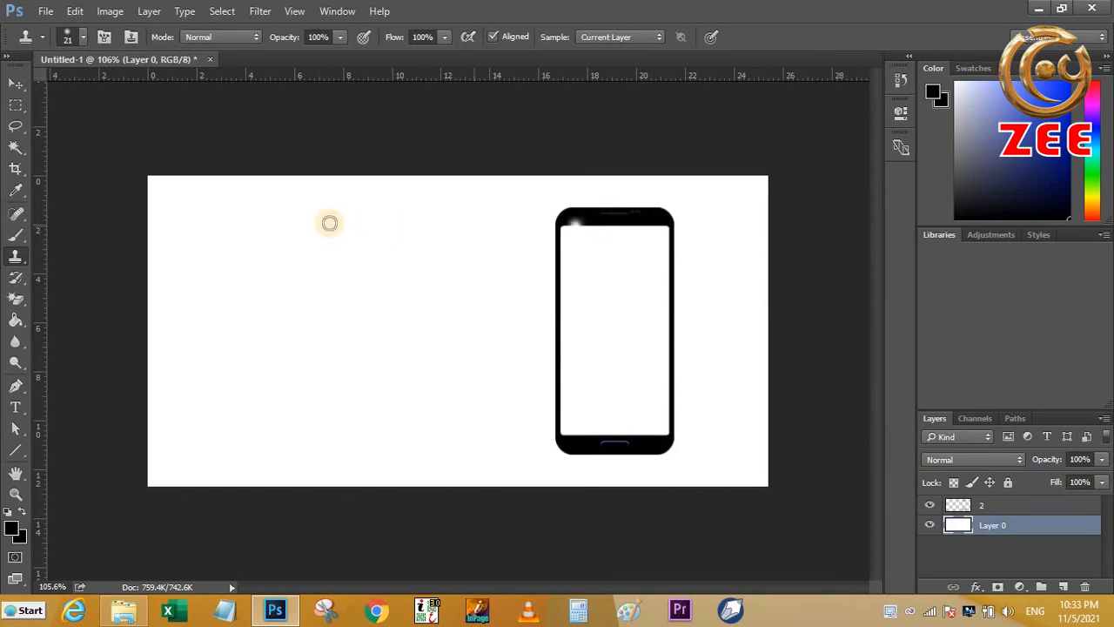
mouse_move(277, 221)
mouse_down()
mouse_move(290, 295)
mouse_move(247, 245)
mouse_move(207, 226)
mouse_move(229, 261)
mouse_move(234, 221)
mouse_move(338, 219)
mouse_up()
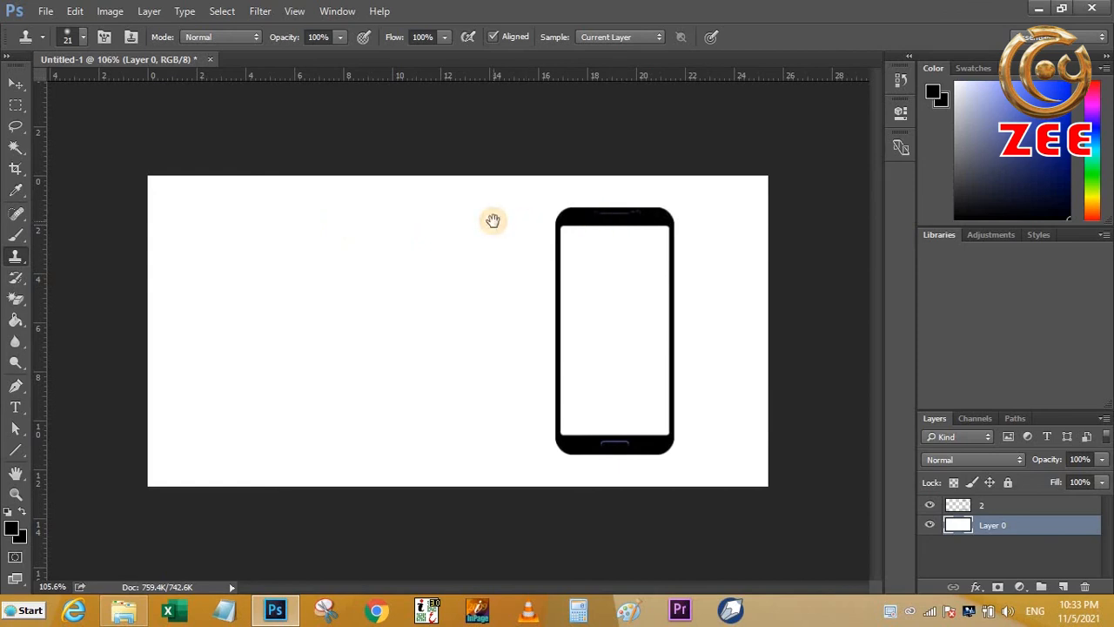
Step: Duplicate the phone and place the copy level with the original in the left half of the canvas
key(v)
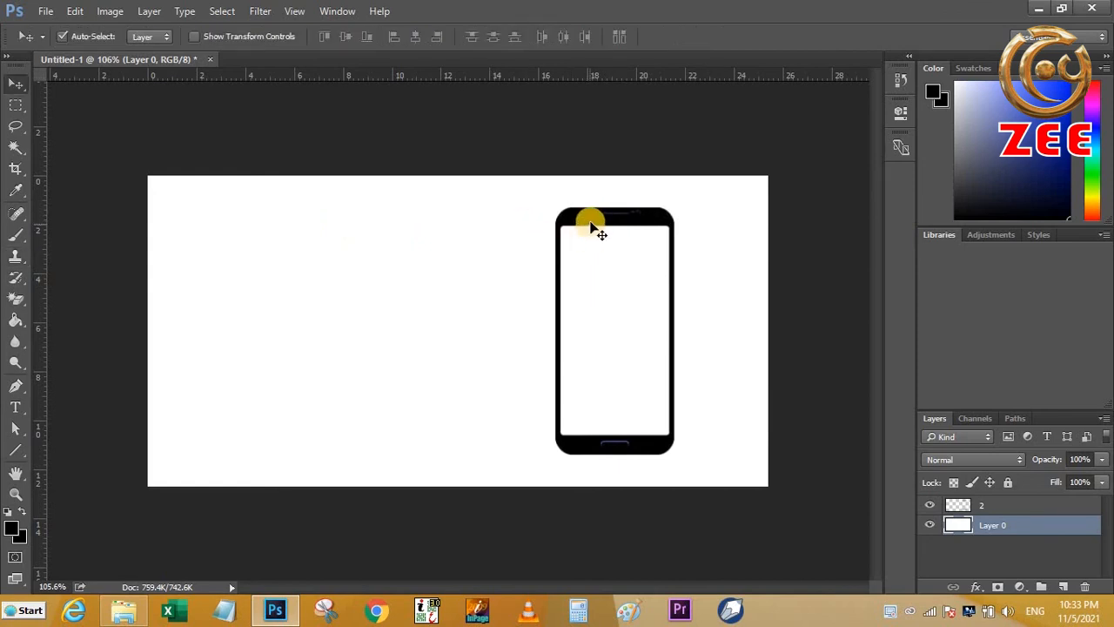
drag(591, 226, 318, 228)
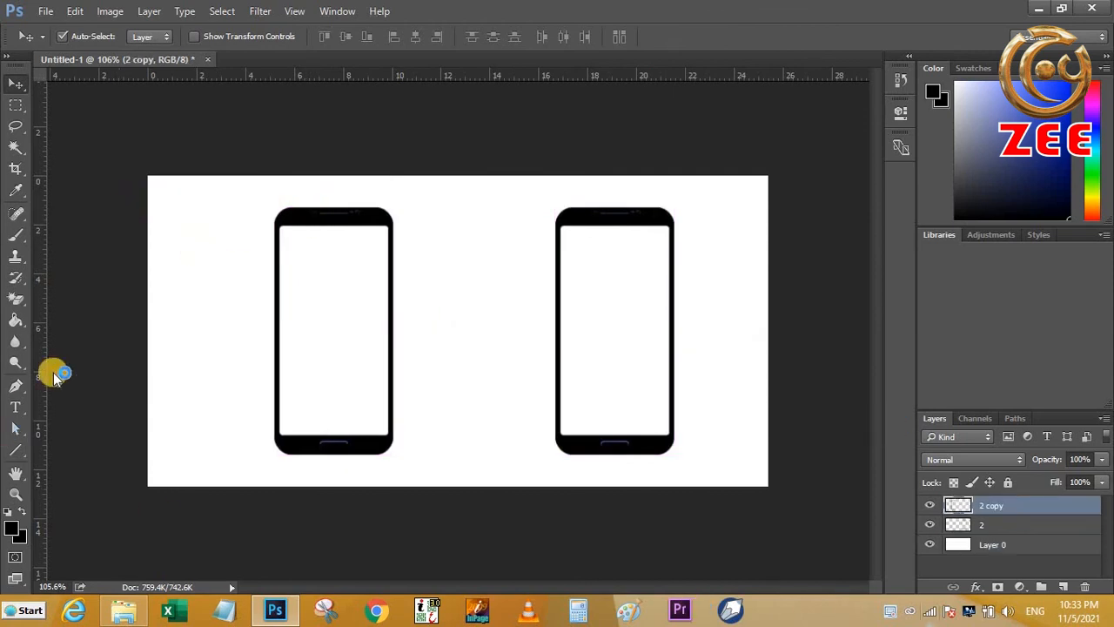